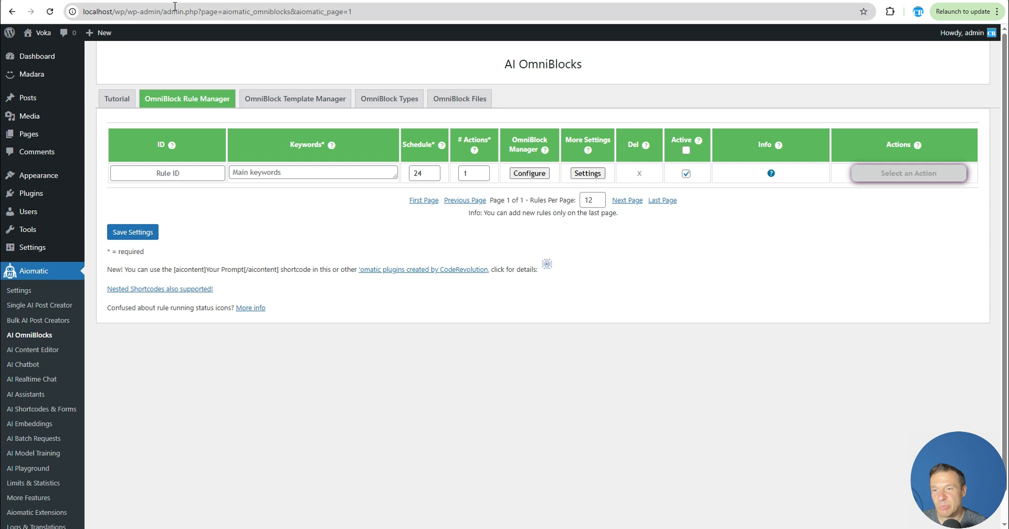
pyautogui.click(342, 0)
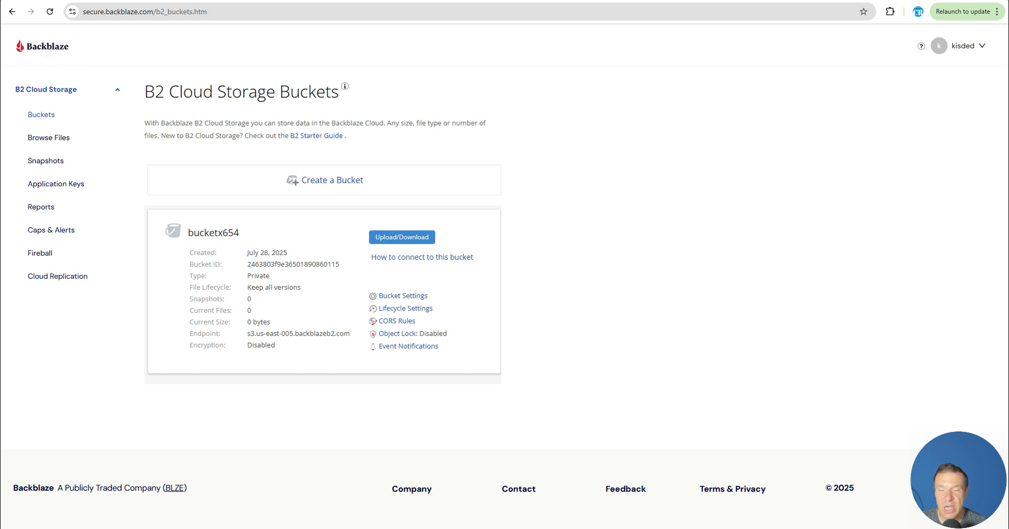
pyautogui.click(284, 0)
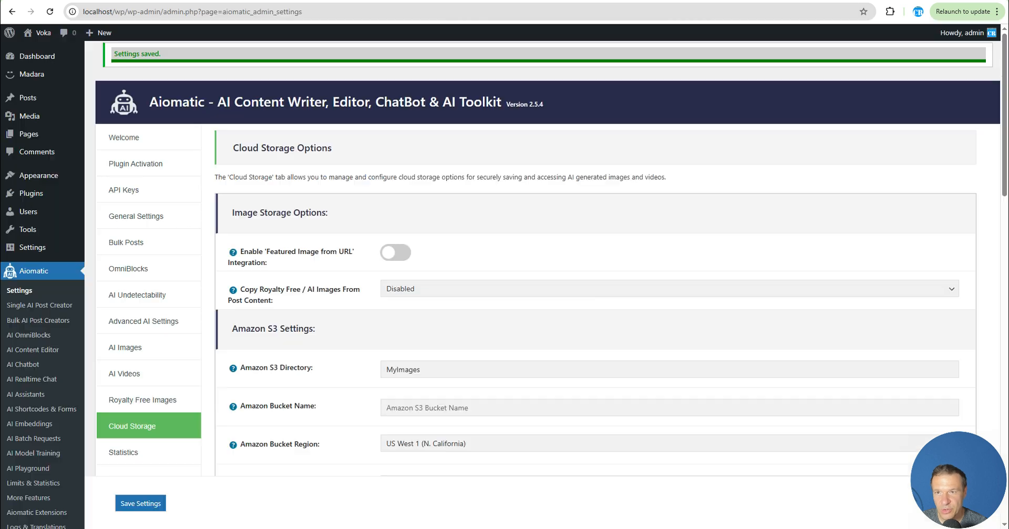
pyautogui.click(184, 1)
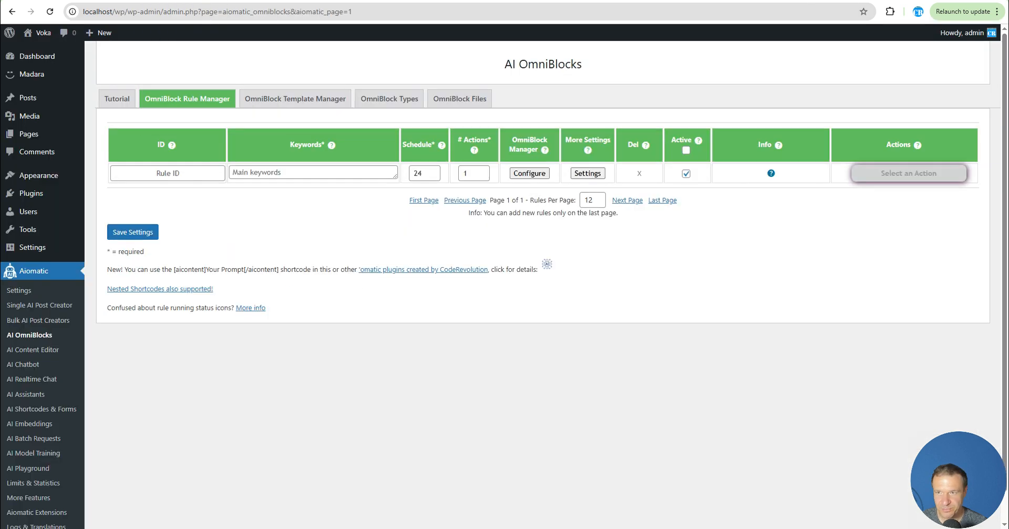
pyautogui.click(84, 1)
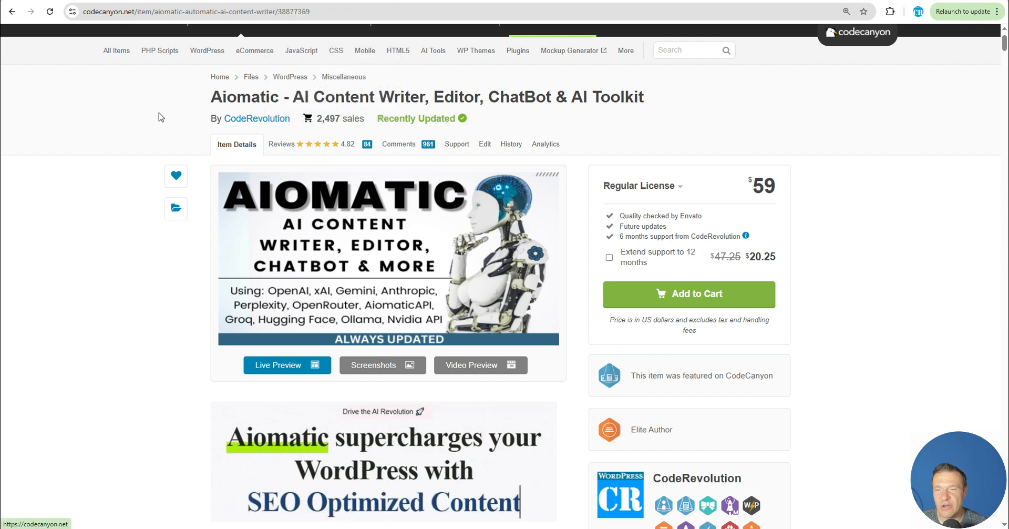
pyautogui.click(310, 1)
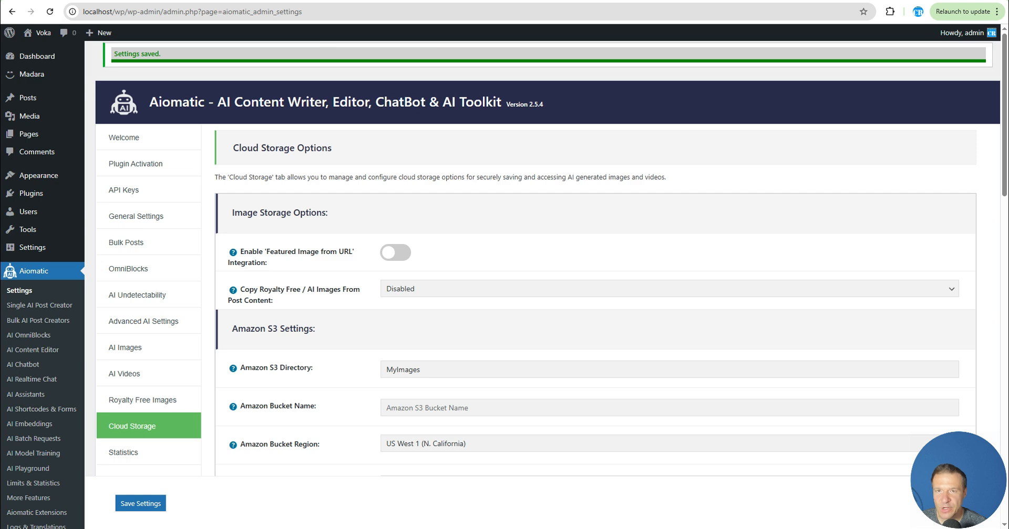
pyautogui.click(226, 1)
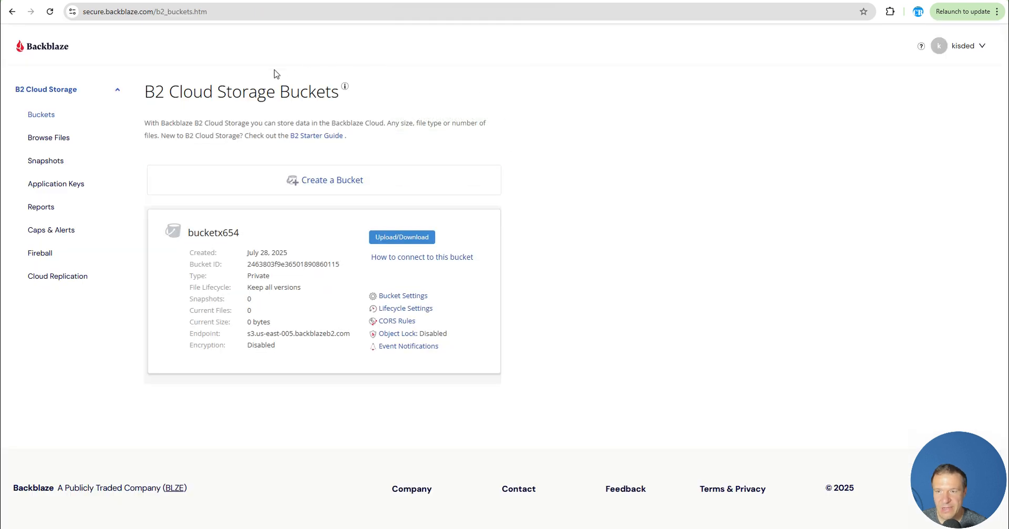
pyautogui.click(95, 1)
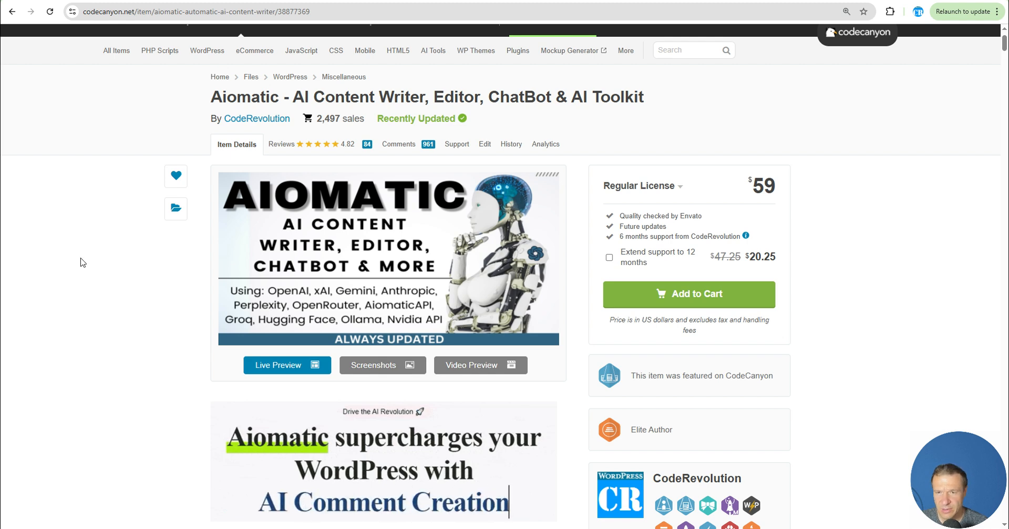
# - Switch to Backblaze B2 Cloud Storage and create a private bucket named buckettestaiomation
pyautogui.click(179, 1)
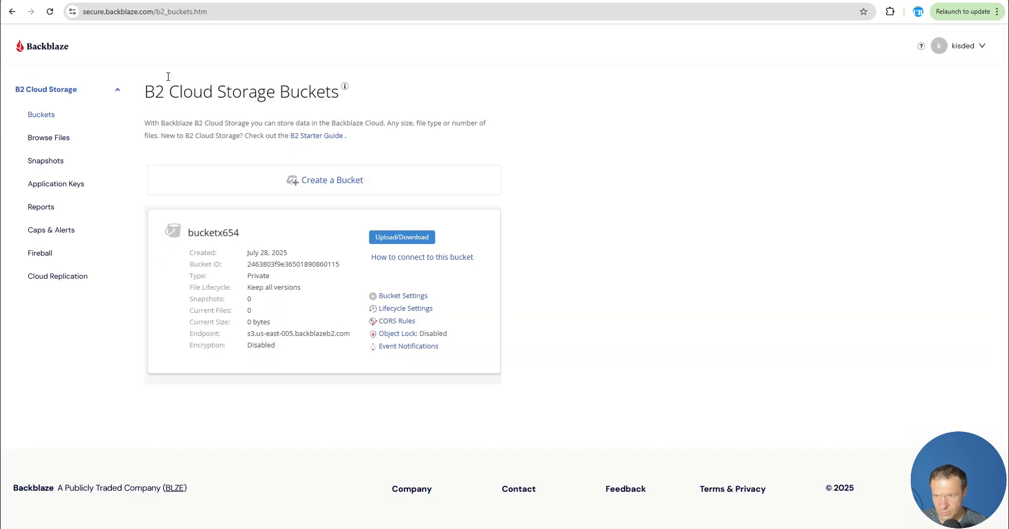
pyautogui.click(308, 185)
pyautogui.click(472, 185)
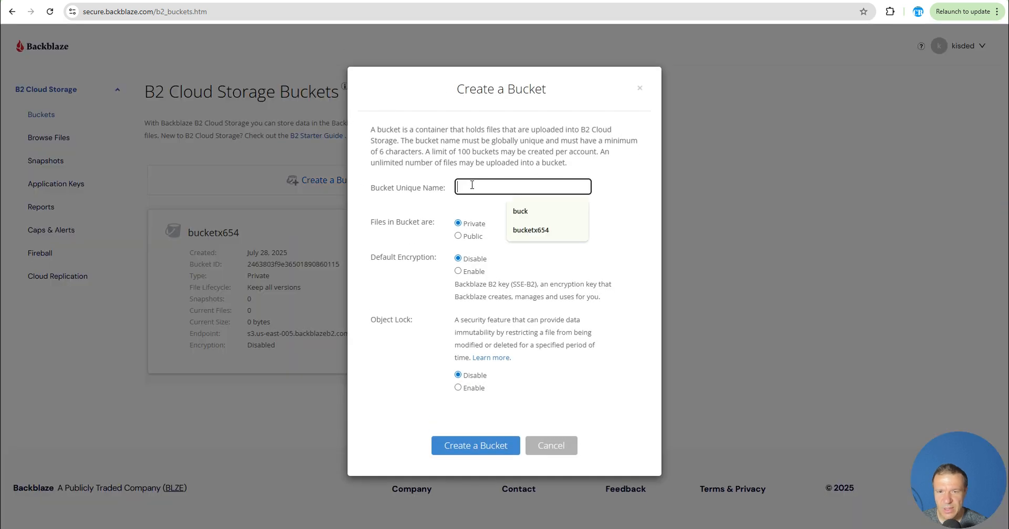
pyautogui.write('bucke')
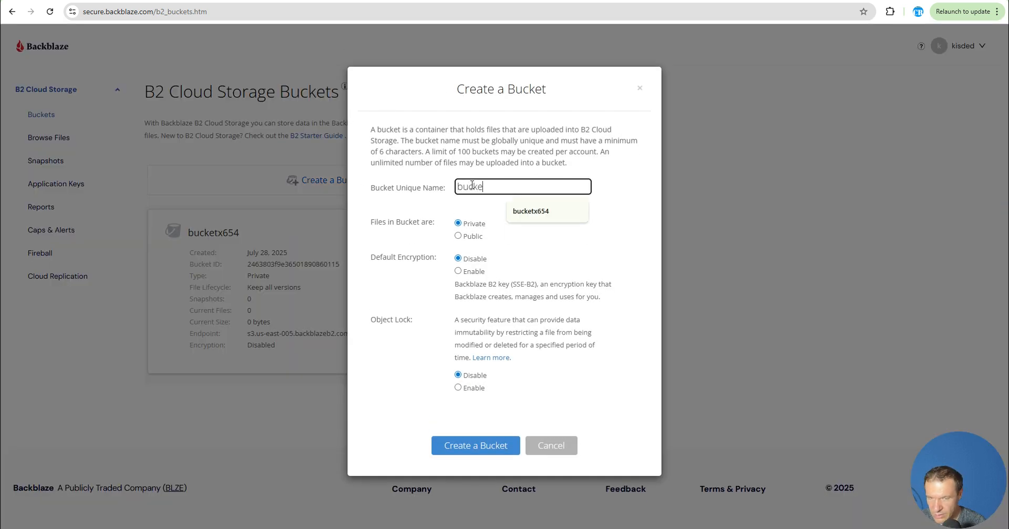
pyautogui.write('ttestaiomation')
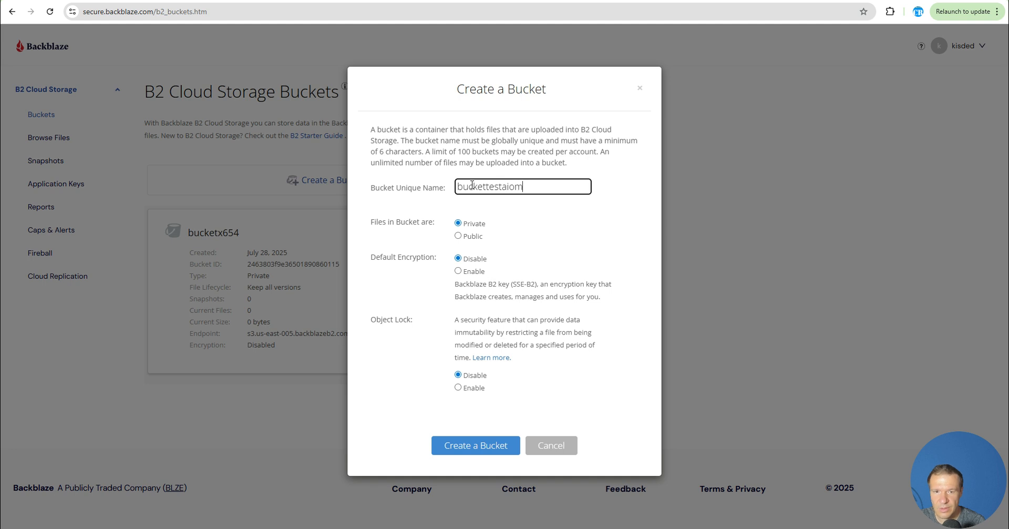
pyautogui.click(458, 238)
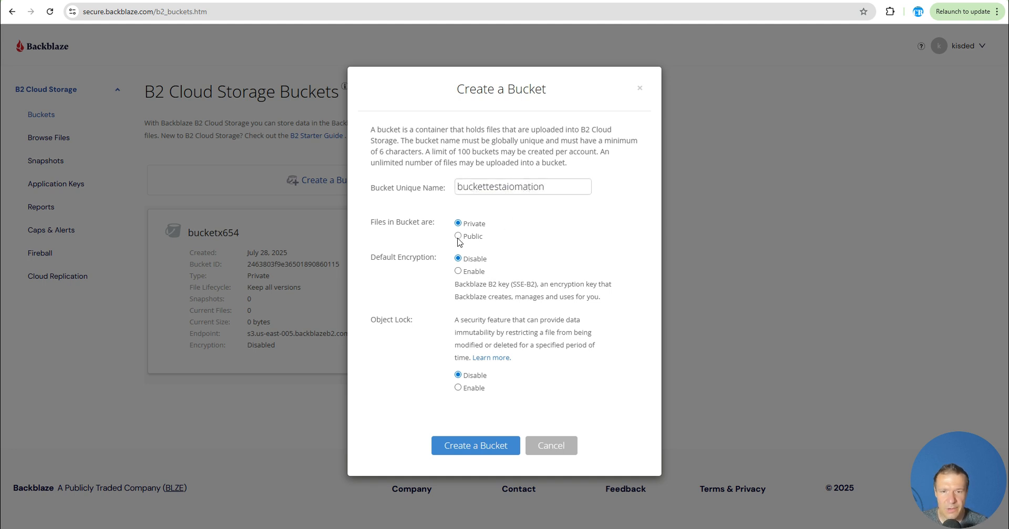
pyautogui.click(457, 236)
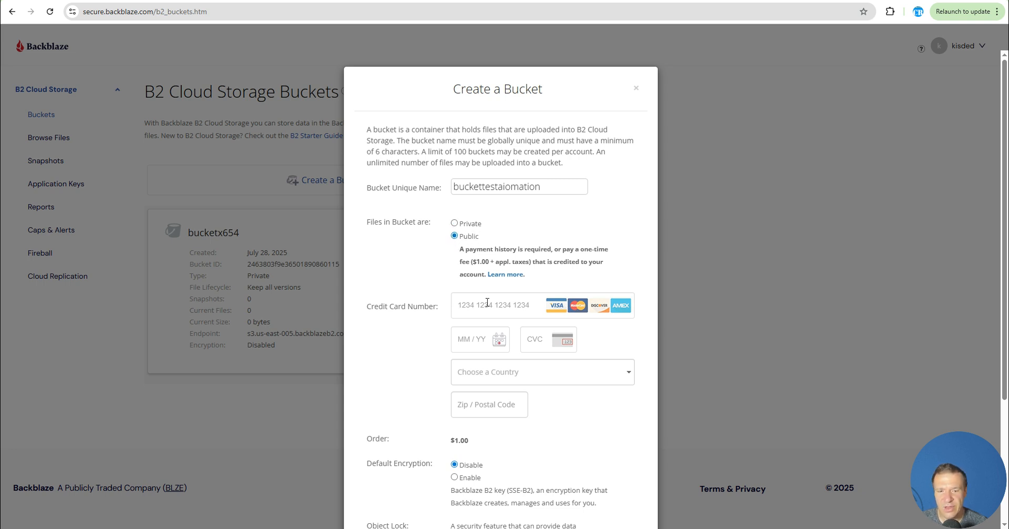
pyautogui.click(455, 224)
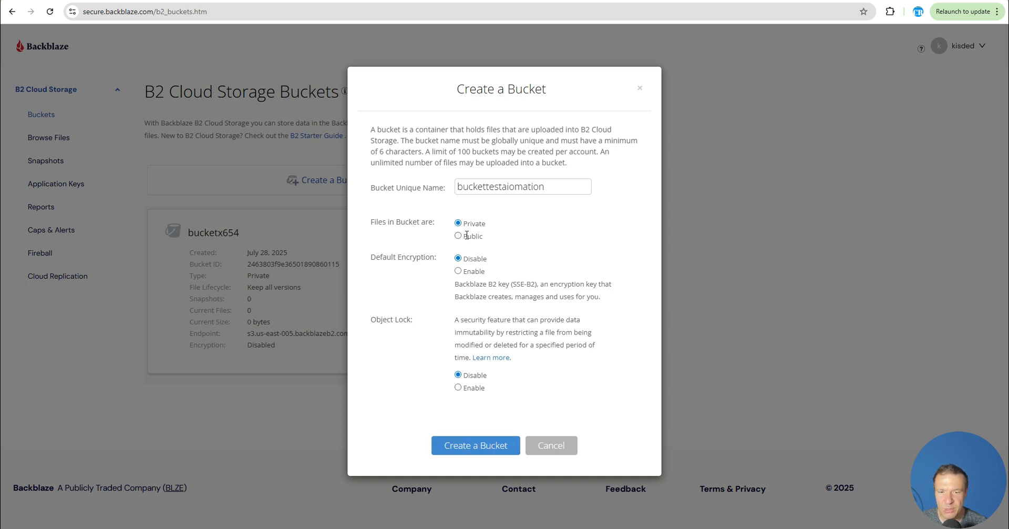
pyautogui.click(463, 446)
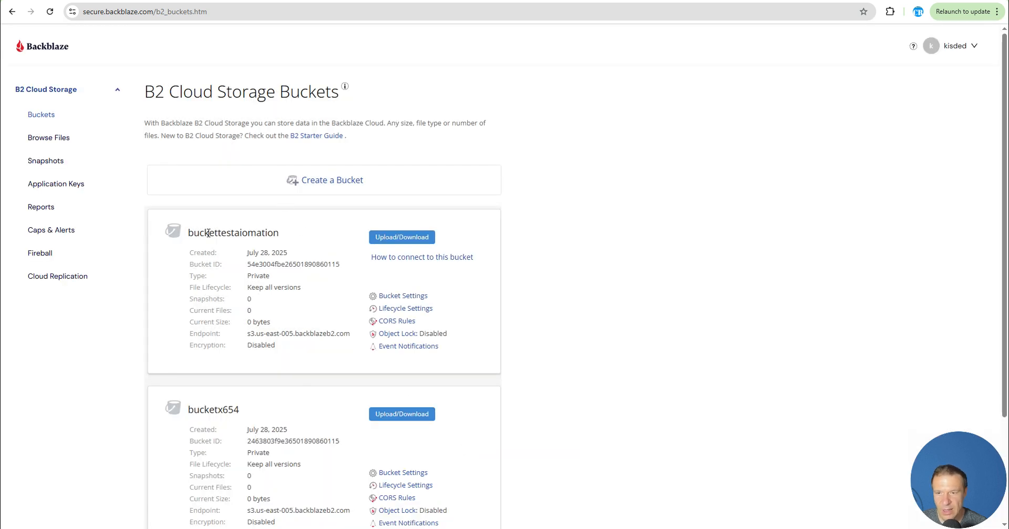
# - Copy the new bucket's name from Backblaze into the Generic S3 Storage Bucket Name in Aiomatic's Cloud Storage settings
pyautogui.doubleClick(232, 235)
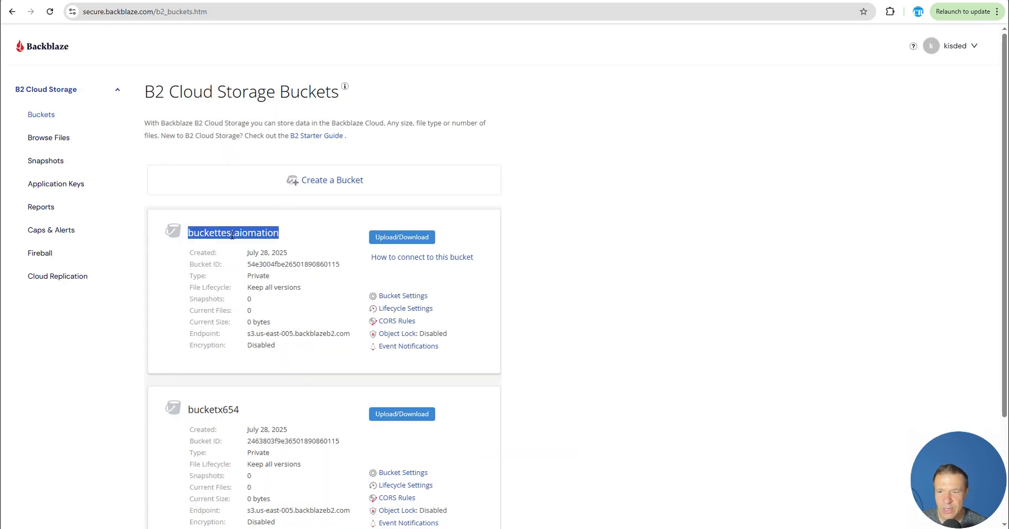
pyautogui.rightClick(231, 235)
pyautogui.click(247, 251)
pyautogui.click(258, 0)
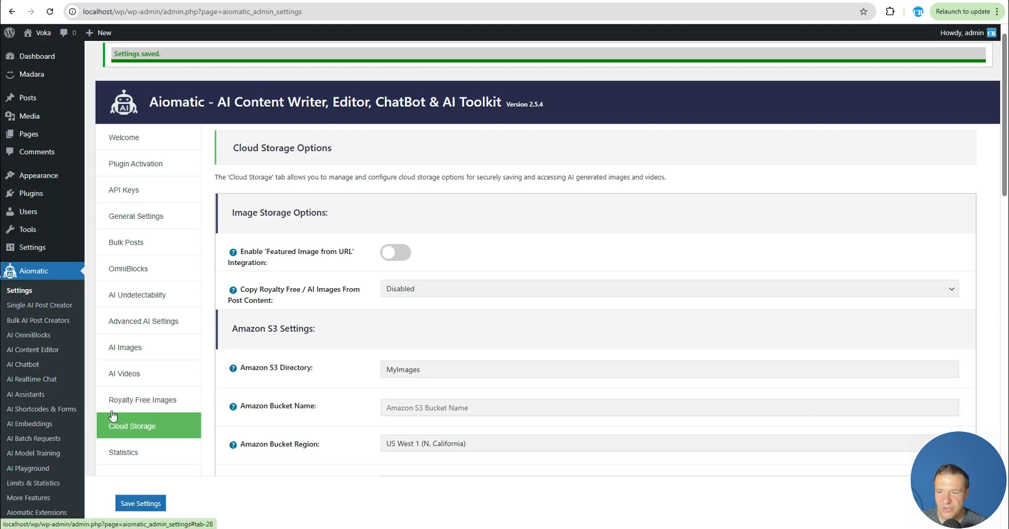
pyautogui.scroll(-1, 295, 293)
pyautogui.scroll(-15, 294, 293)
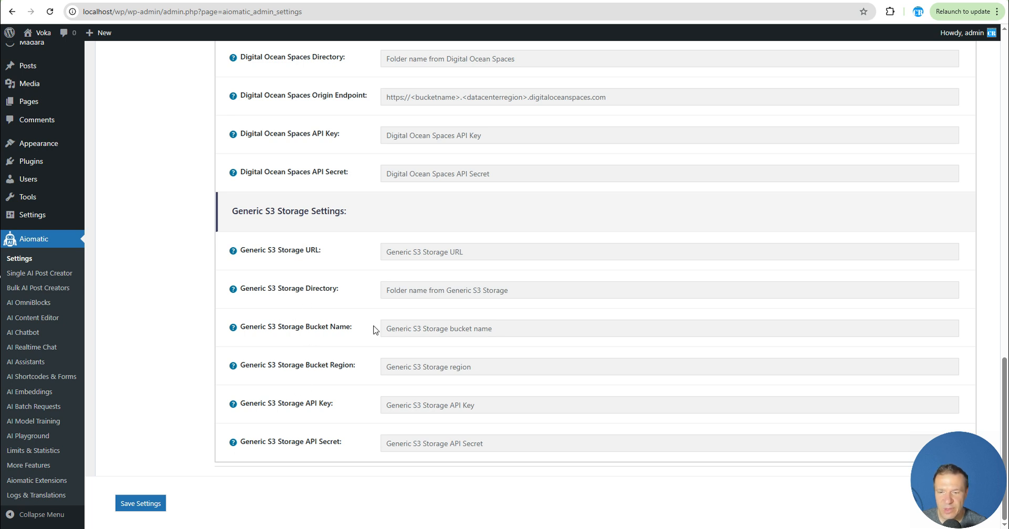
pyautogui.click(419, 330)
pyautogui.rightClick(418, 331)
pyautogui.click(442, 212)
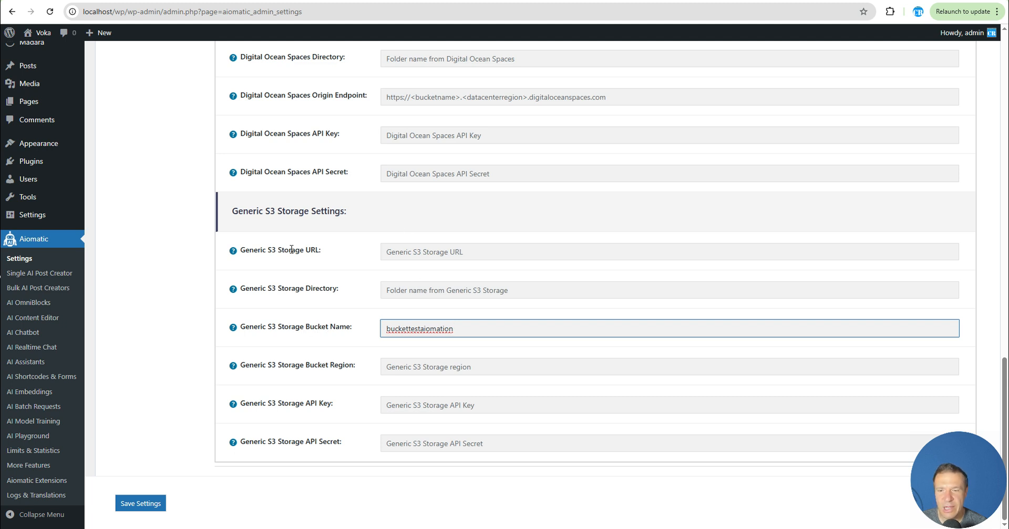
pyautogui.click(420, 1)
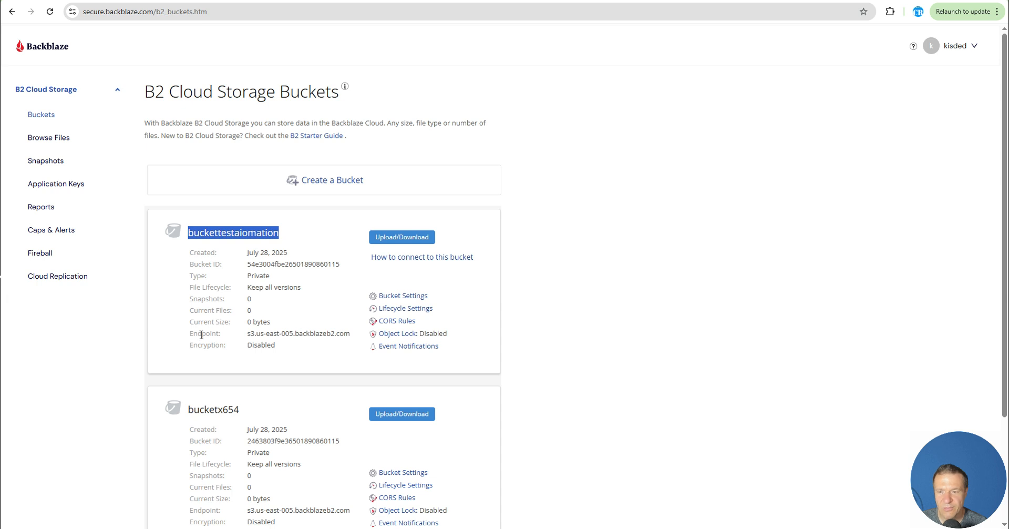
pyautogui.moveTo(247, 334); pyautogui.dragTo(353, 335)
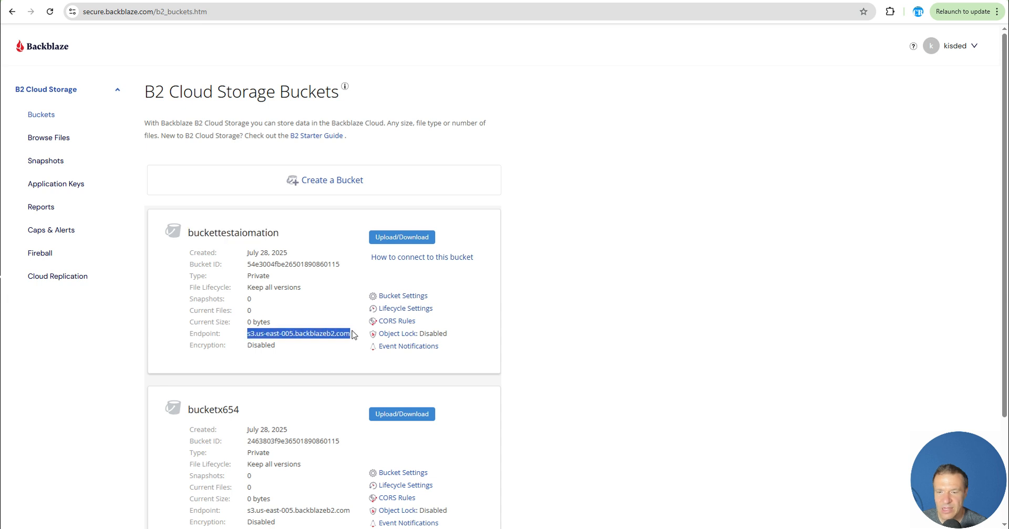
pyautogui.rightClick(330, 333)
pyautogui.click(350, 345)
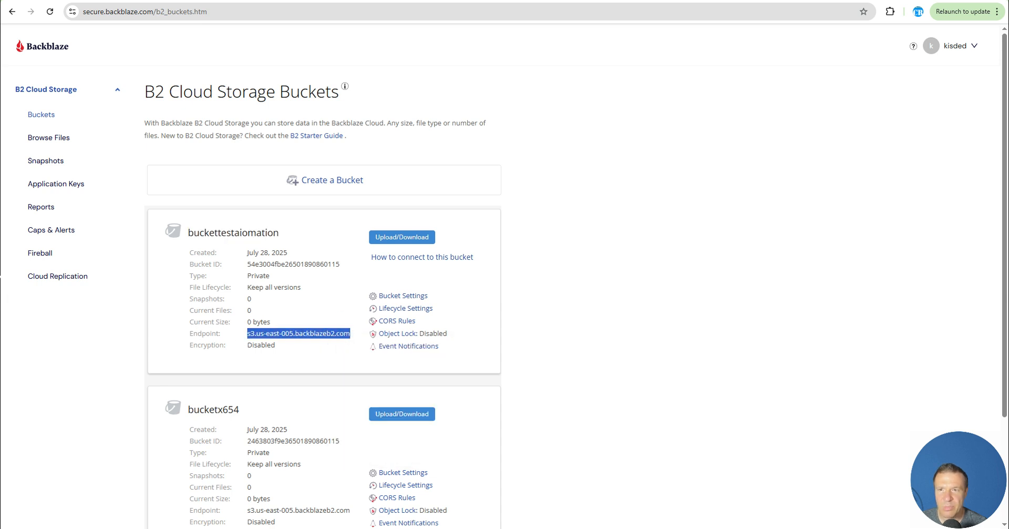
pyautogui.click(420, 1)
pyautogui.click(401, 253)
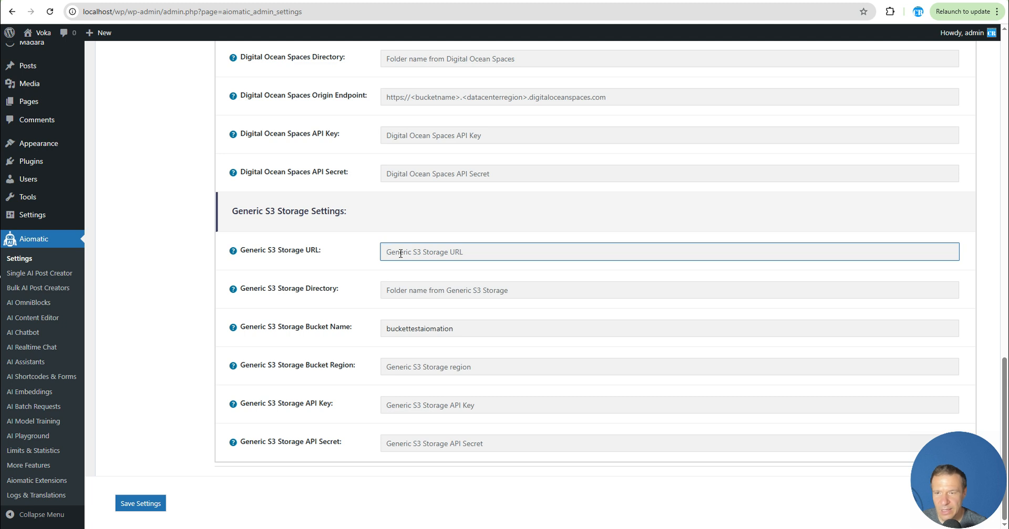
pyautogui.write('https:/')
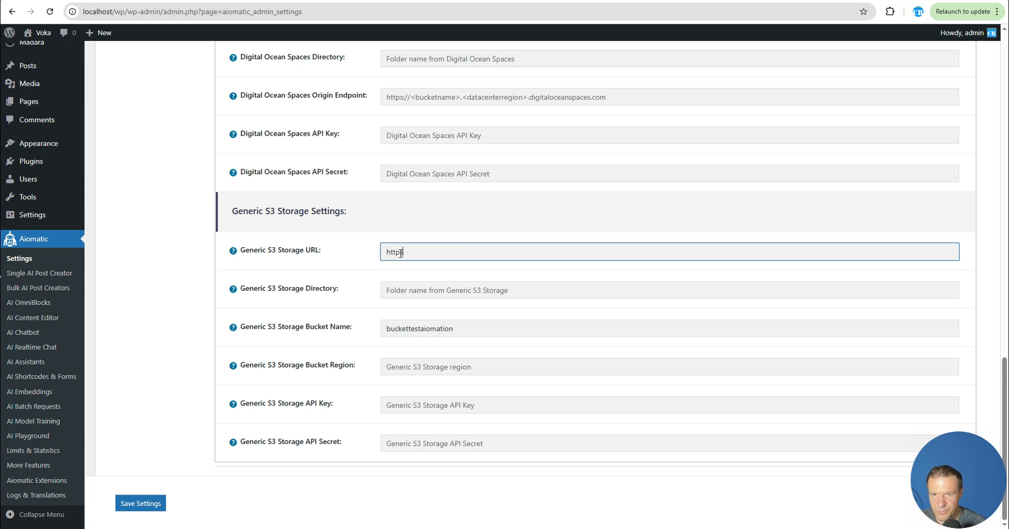
pyautogui.write('/')
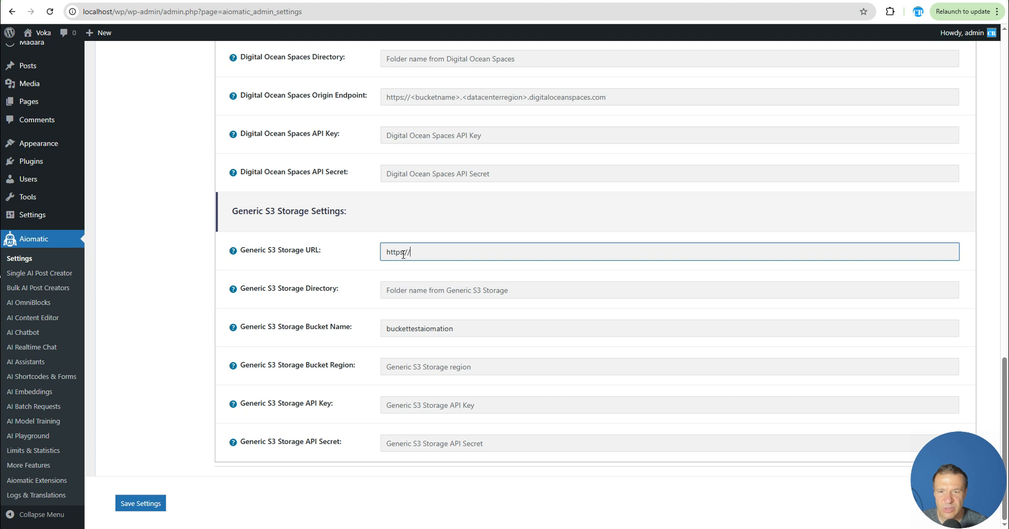
pyautogui.hotkey('ctrl', 'v')
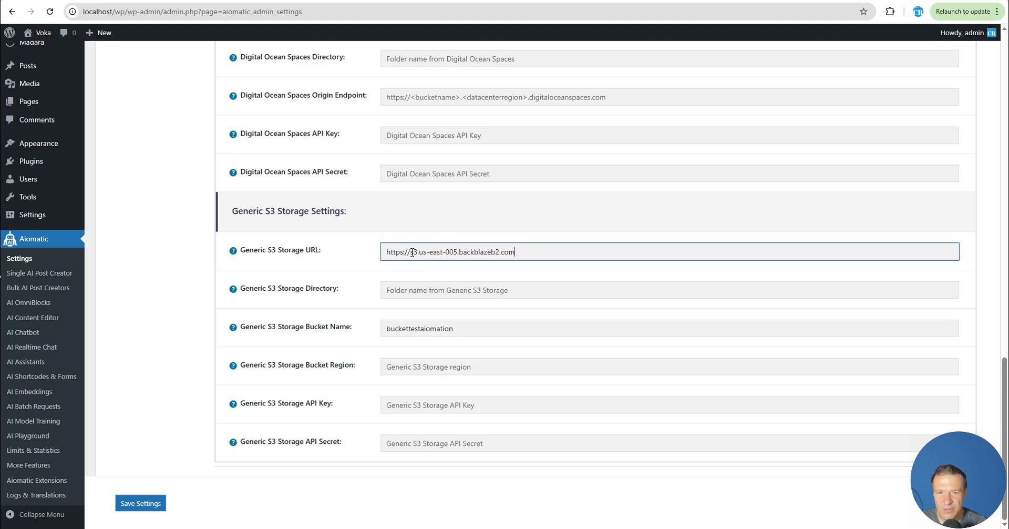
pyautogui.moveTo(409, 254); pyautogui.dragTo(376, 255)
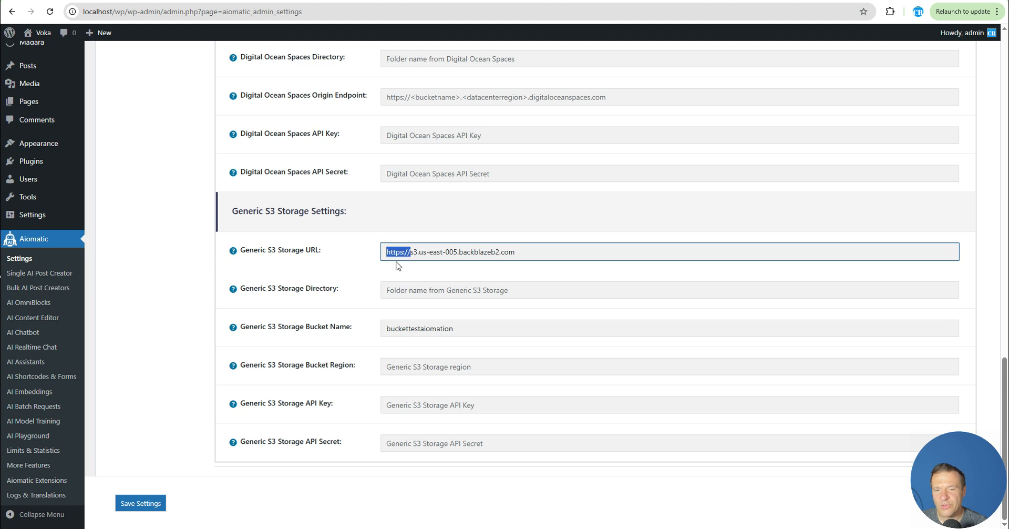
# - Set the Generic S3 Storage Directory to test
pyautogui.moveTo(266, 292); pyautogui.dragTo(340, 288)
pyautogui.click(408, 289)
pyautogui.write('test')
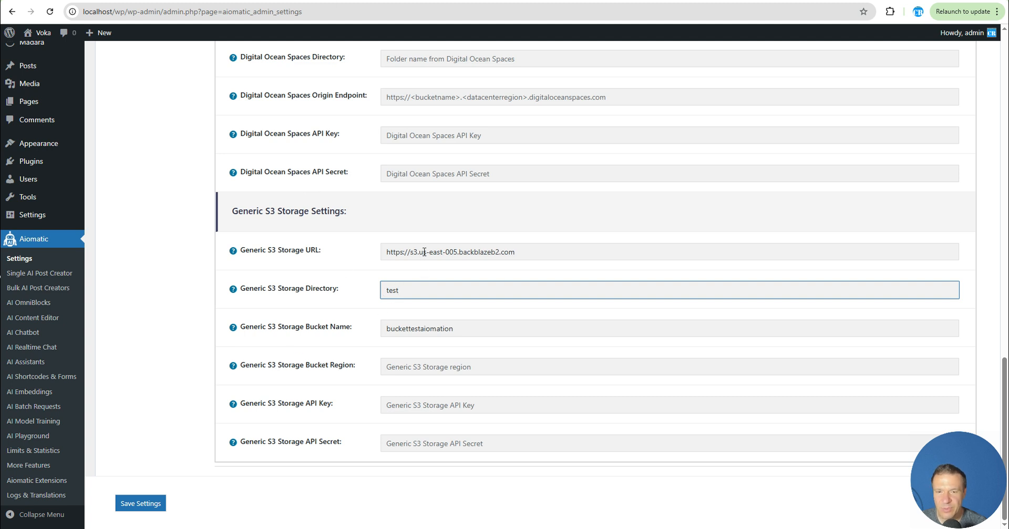
# - Copy the region us-east-005 from the Generic S3 Storage URL into the Generic S3 Storage Bucket Region
pyautogui.moveTo(419, 252); pyautogui.dragTo(455, 251)
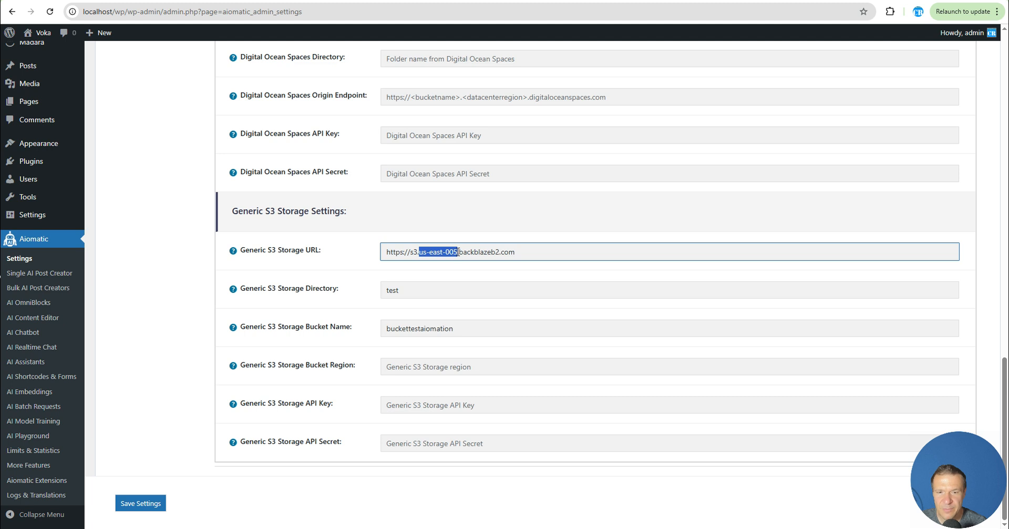
pyautogui.rightClick(435, 254)
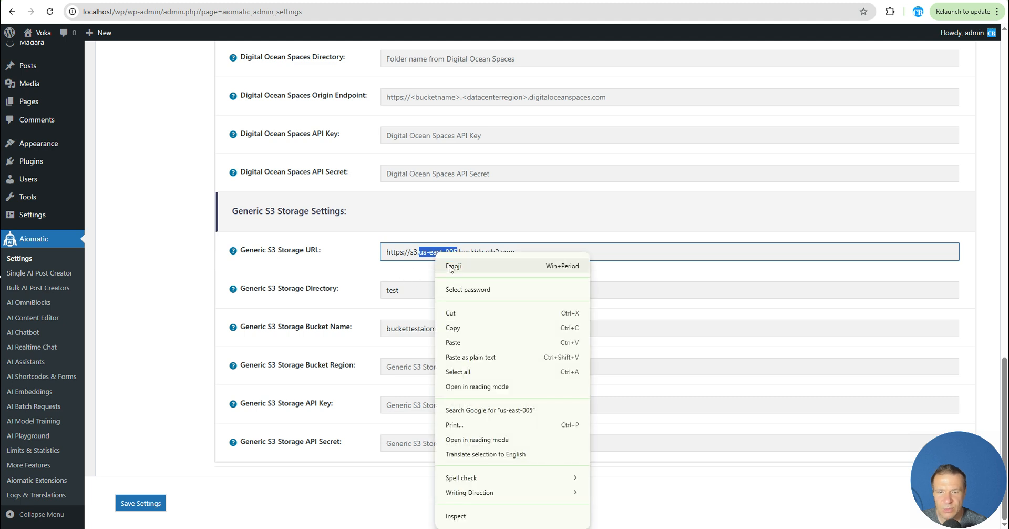
pyautogui.click(457, 328)
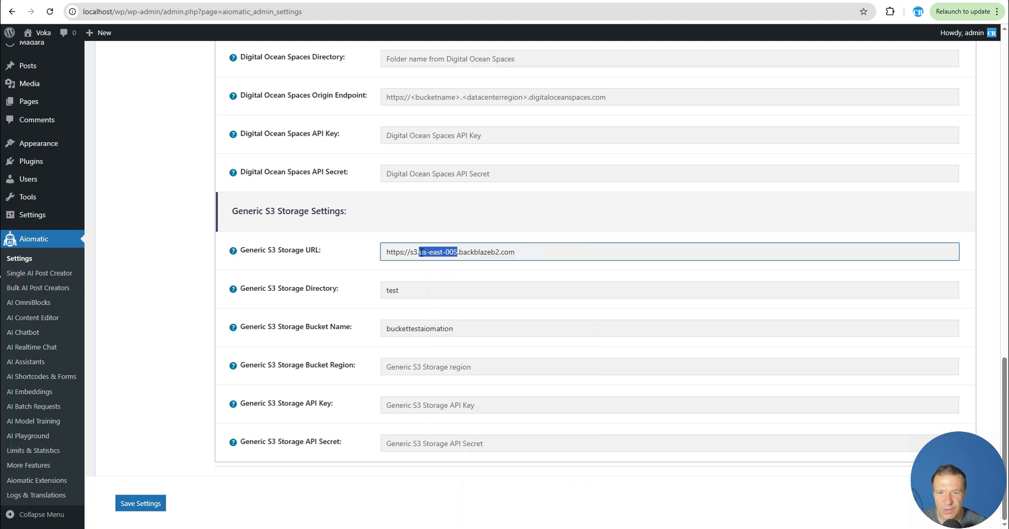
pyautogui.click(420, 252)
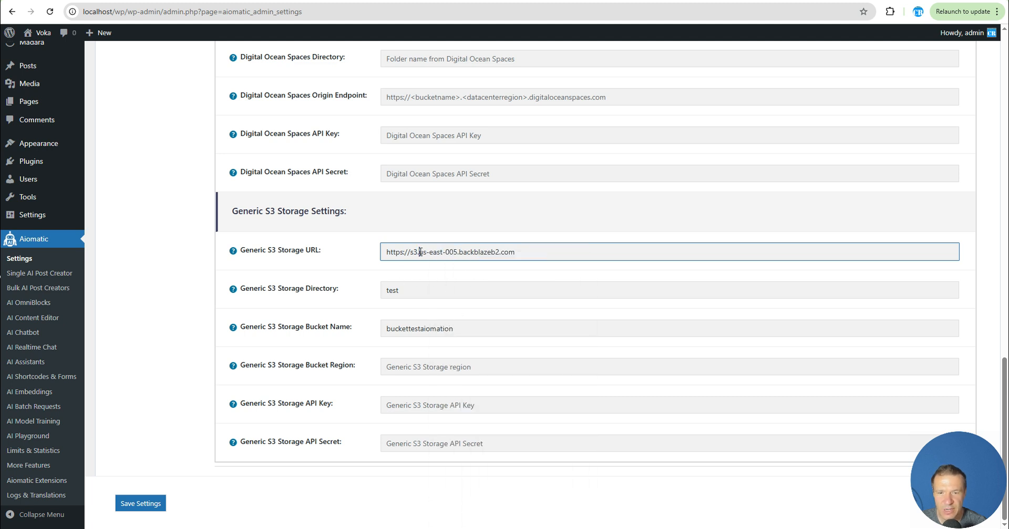
pyautogui.click(412, 363)
pyautogui.rightClick(410, 366)
pyautogui.click(430, 309)
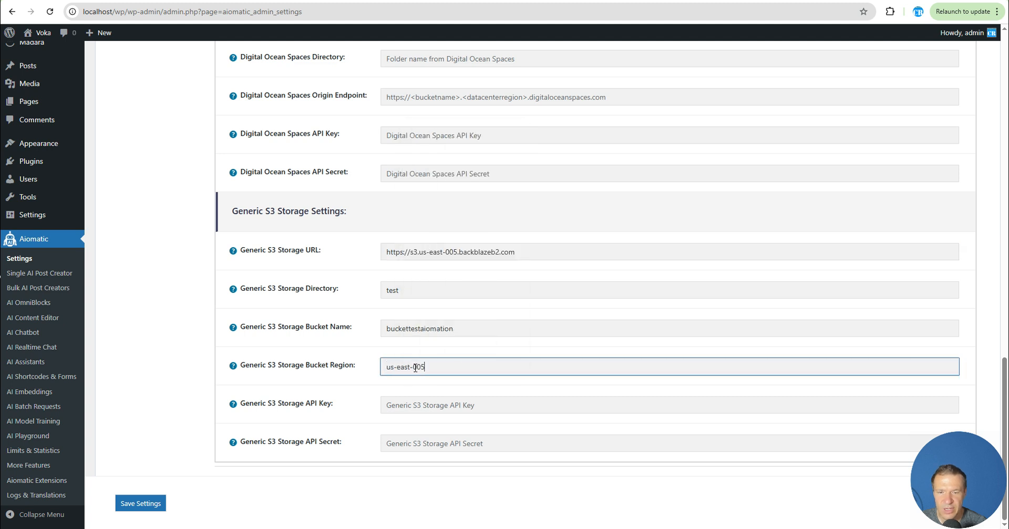
pyautogui.click(411, 1)
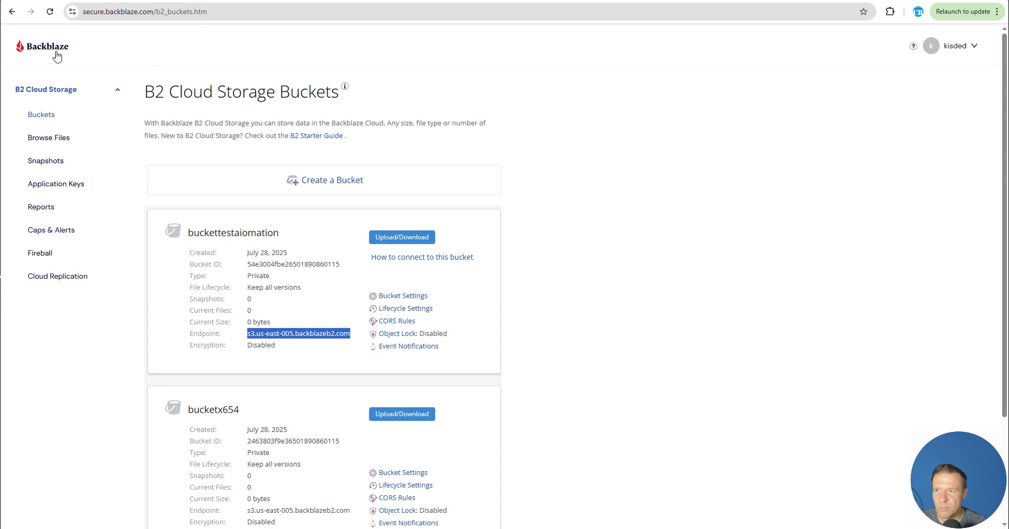
pyautogui.click(45, 1)
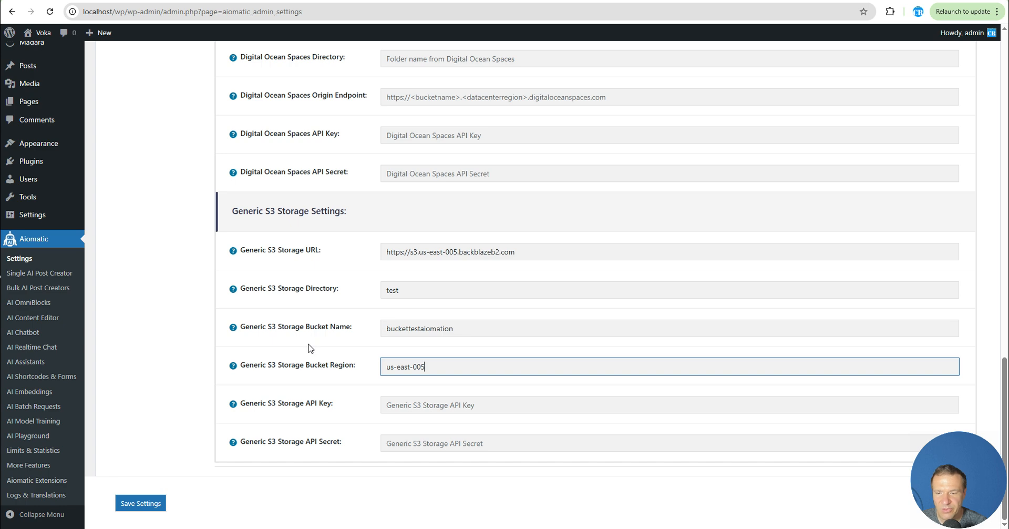
# - Create a Backblaze application key named testingkey with read and write access to all buckets
pyautogui.click(168, 1)
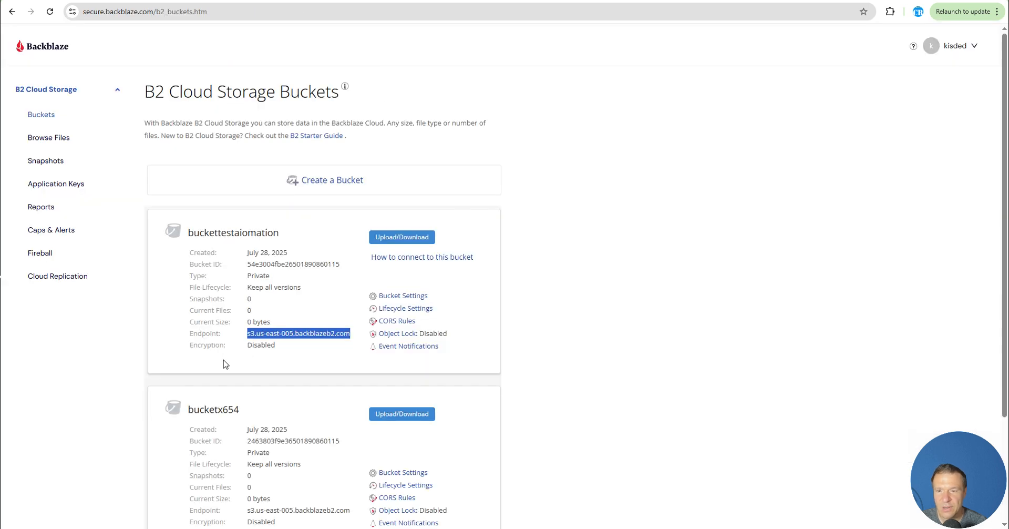
pyautogui.click(392, 261)
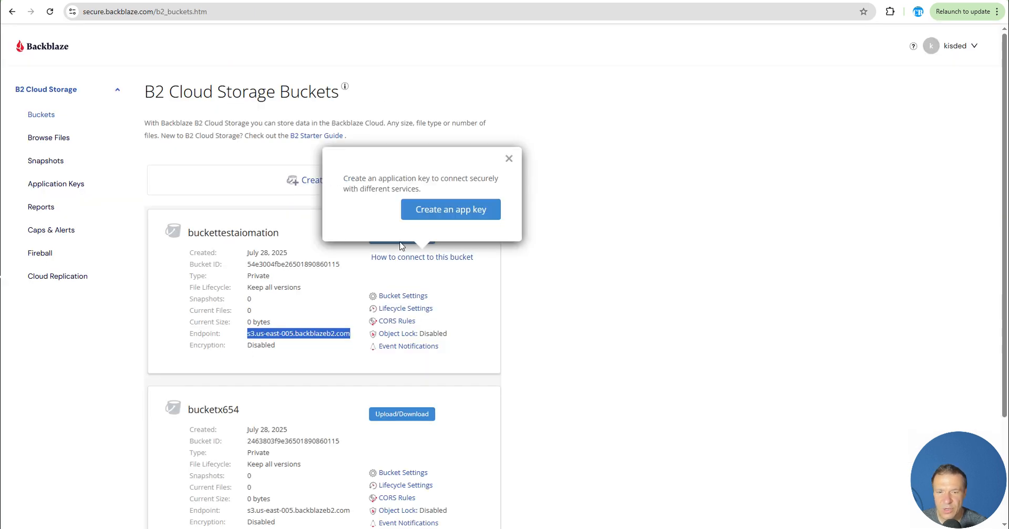
pyautogui.click(433, 210)
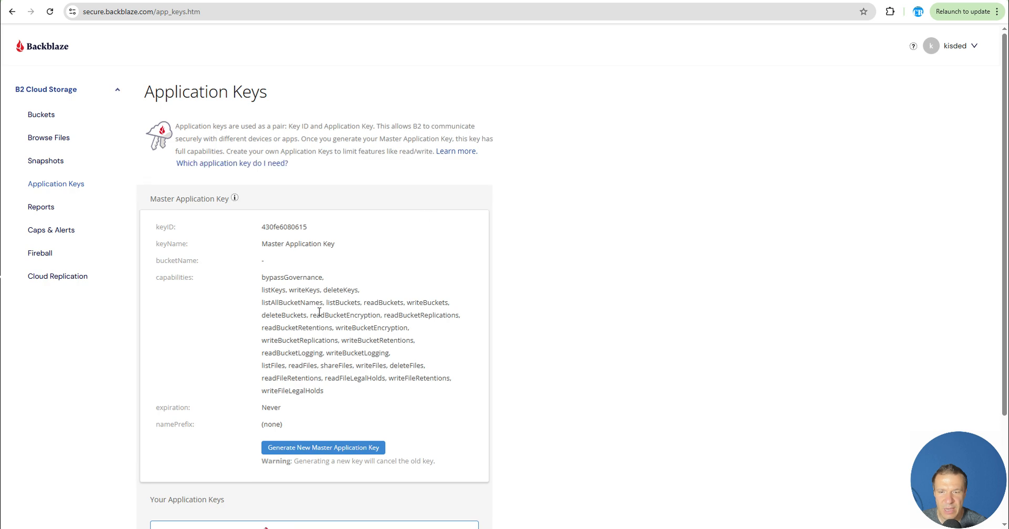
pyautogui.scroll(-5, 181, 345)
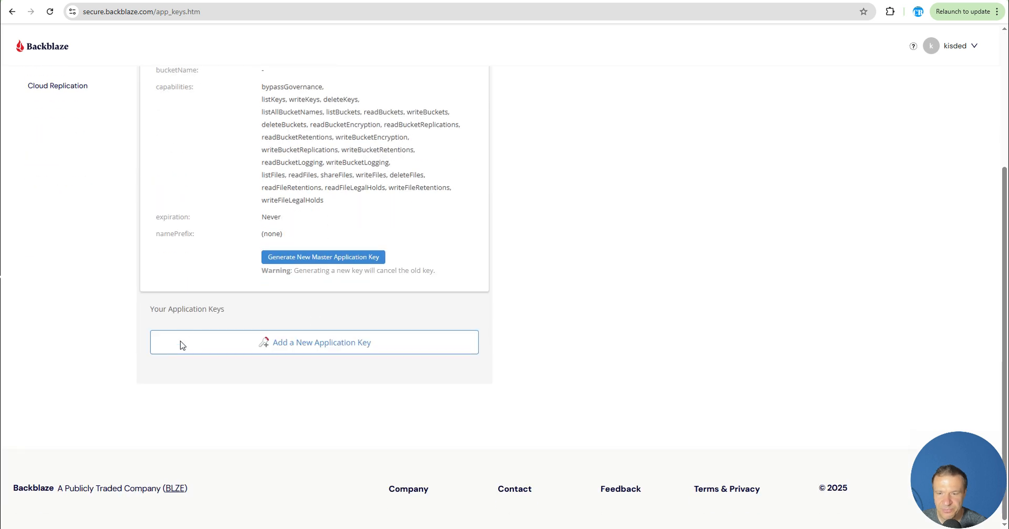
pyautogui.click(310, 344)
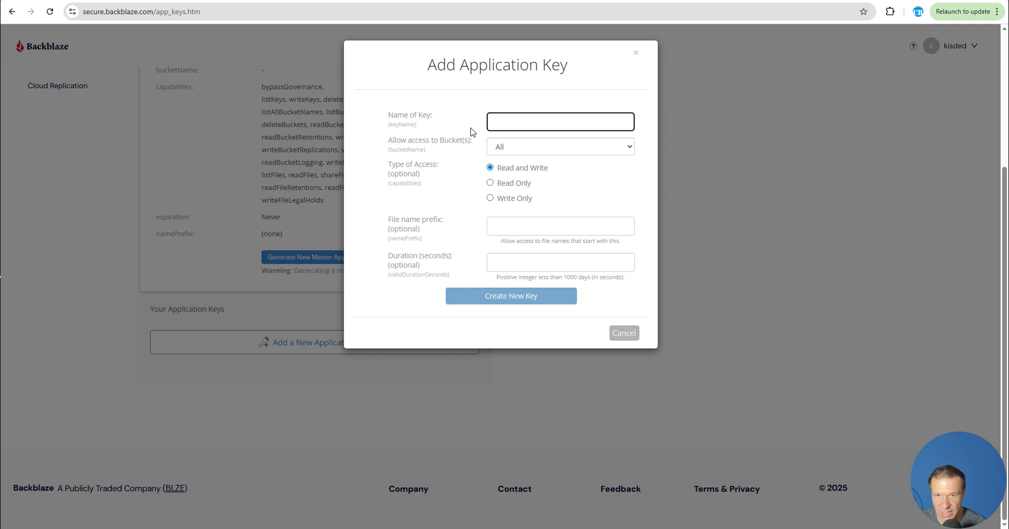
pyautogui.write('testingkey')
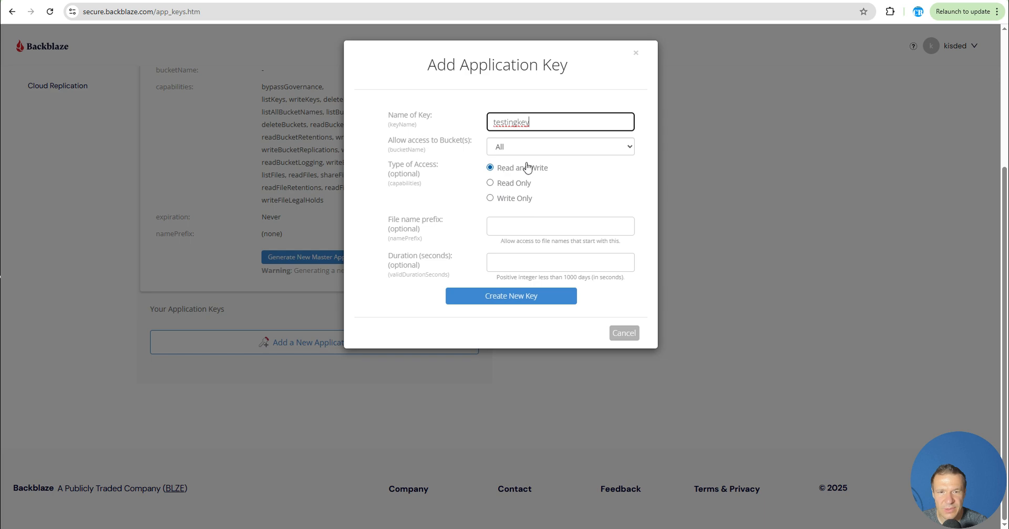
pyautogui.click(515, 305)
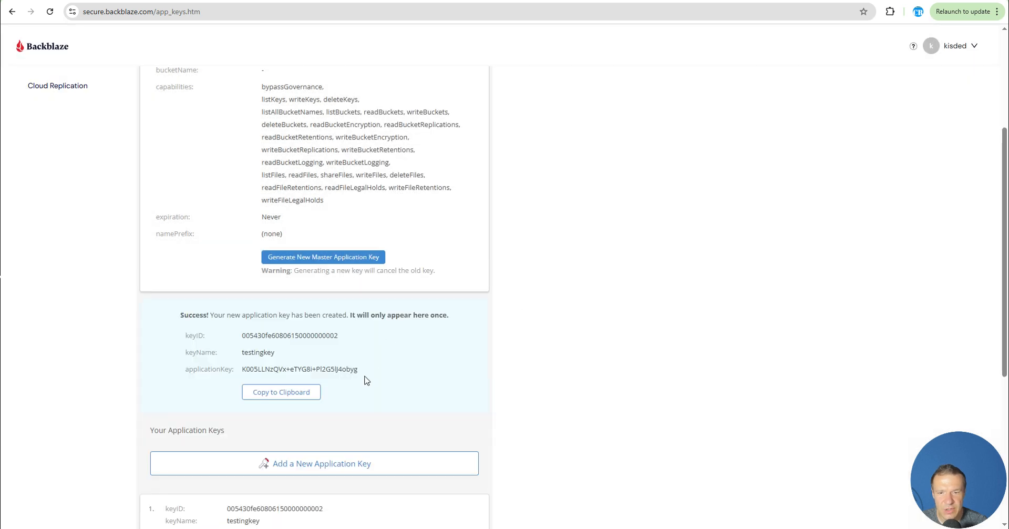
# - Copy the new application key's keyID from Backblaze into the Generic S3 Storage API Key in Aiomatic's settings
pyautogui.doubleClick(263, 336)
pyautogui.rightClick(263, 337)
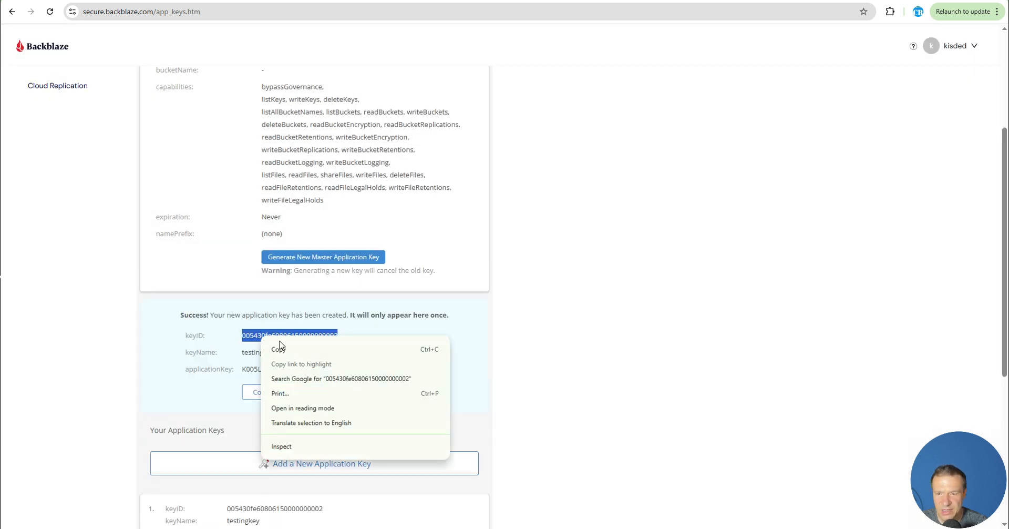
pyautogui.click(294, 346)
pyautogui.click(368, 1)
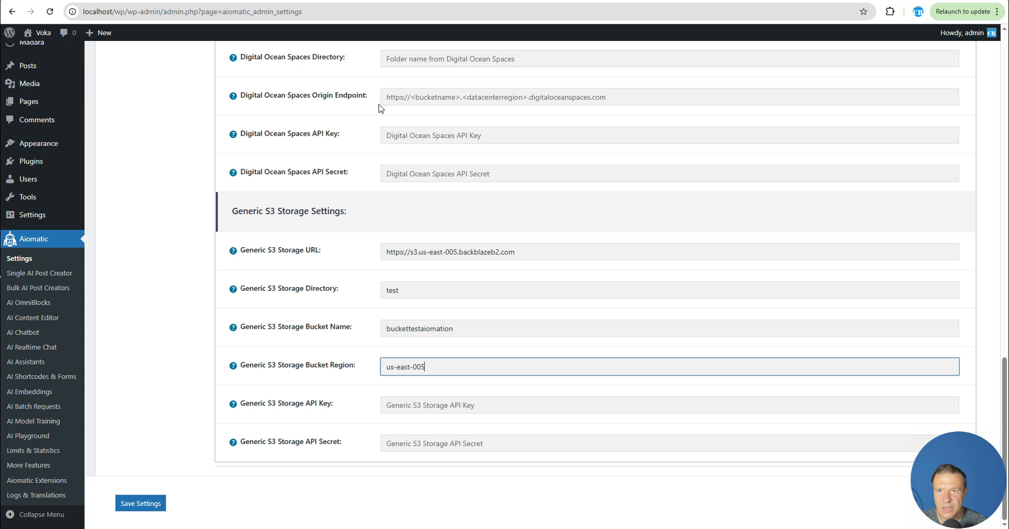
pyautogui.click(398, 401)
pyautogui.rightClick(400, 403)
pyautogui.click(423, 284)
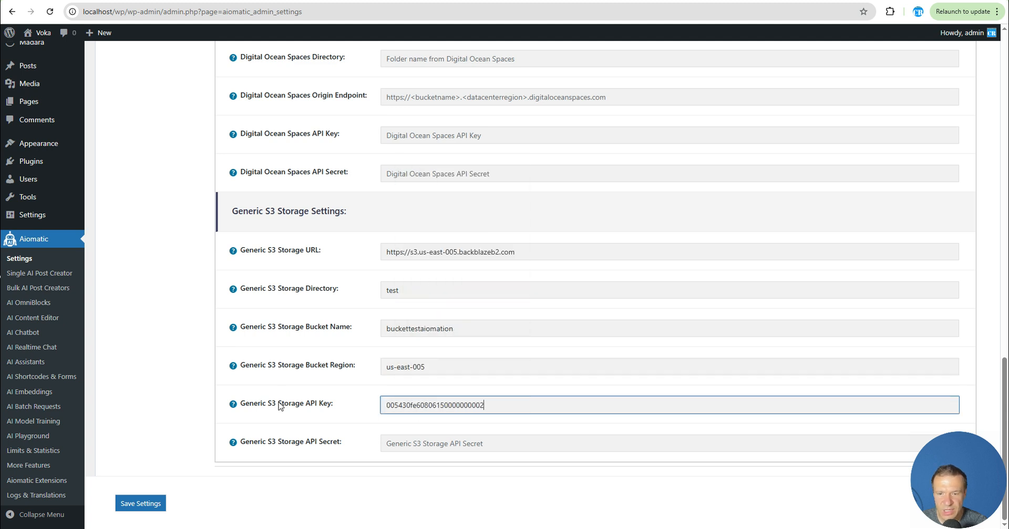
# - Copy the new applicationKey value from Backblaze into Aiomatic's Generic S3 Storage API Secret and save the settings
pyautogui.click(436, 0)
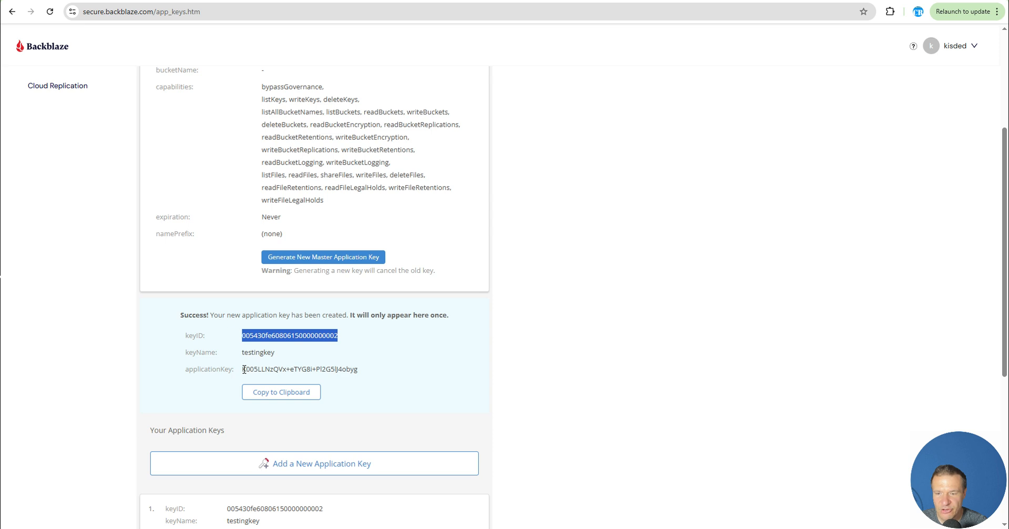
pyautogui.scroll(-2, 226, 386)
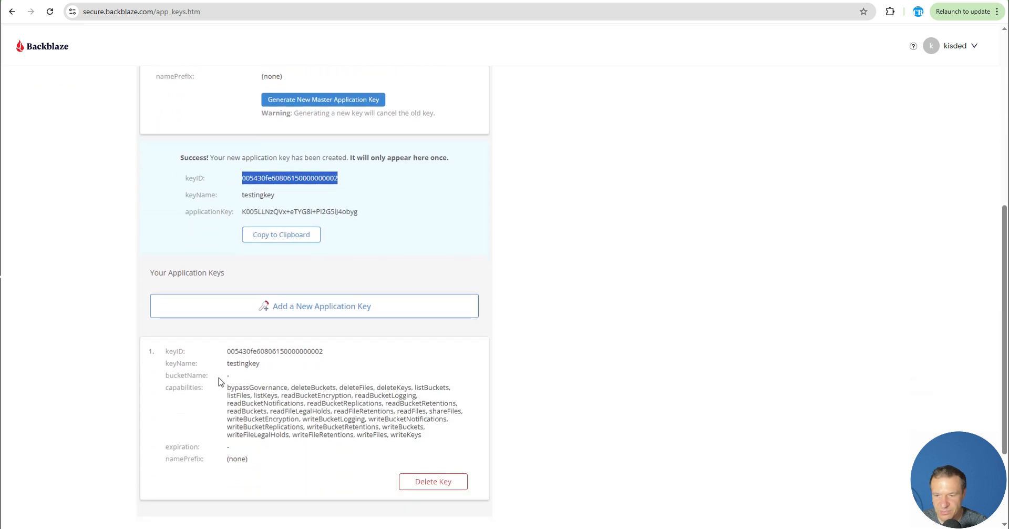
pyautogui.moveTo(241, 264); pyautogui.dragTo(360, 267)
pyautogui.rightClick(334, 265)
pyautogui.click(341, 277)
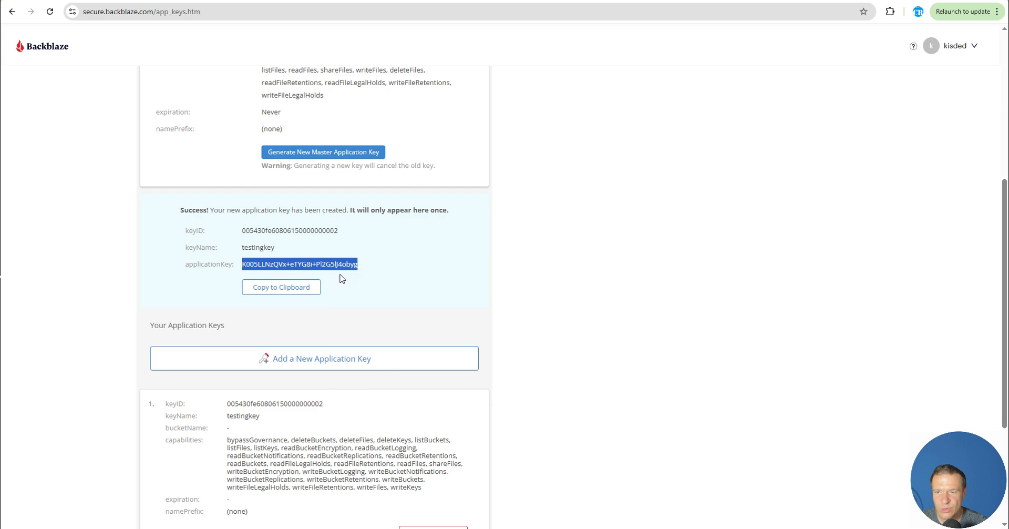
pyautogui.hotkey('ctrl', 'shift', 'Tab')
pyautogui.rightClick(432, 437)
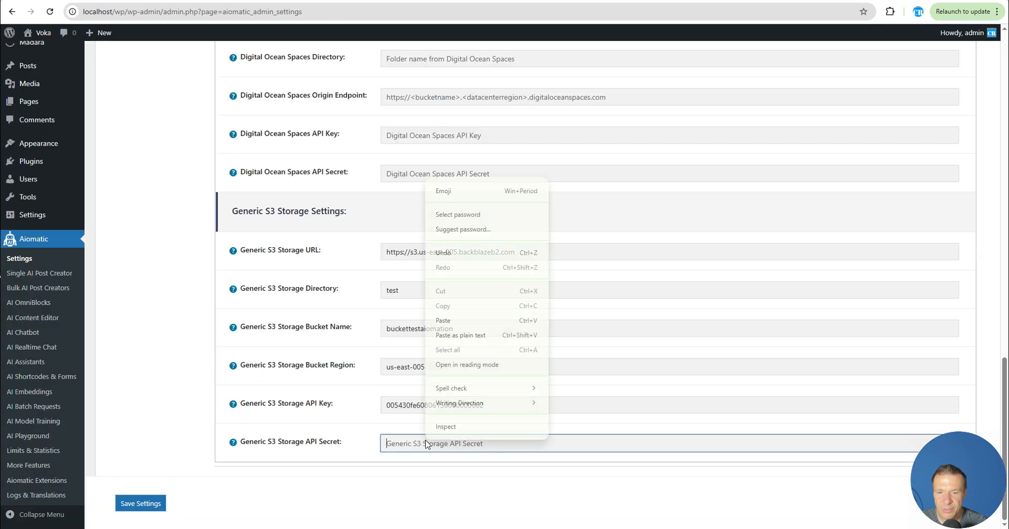
pyautogui.click(446, 325)
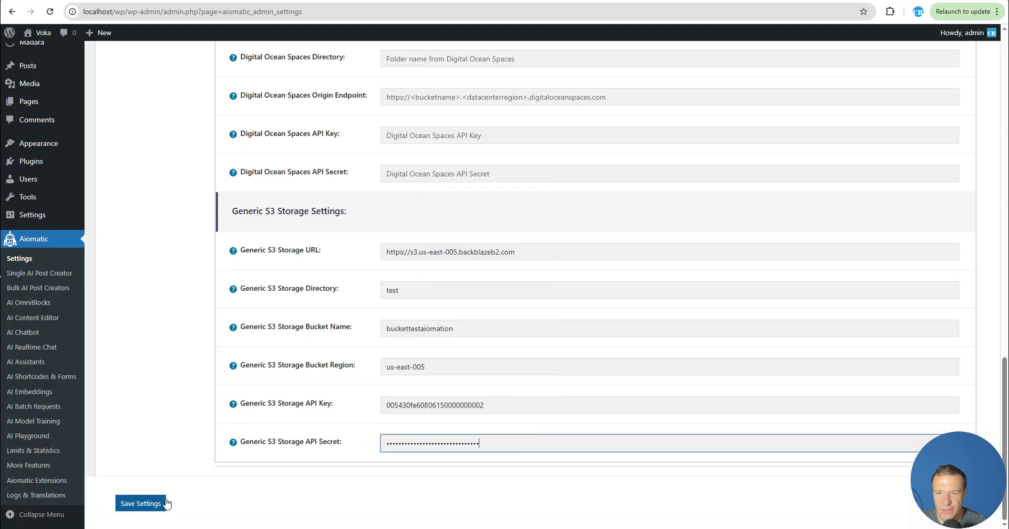
# - Set Copy Royalty Free / AI Images From Post Content to Generic S3 Compatible Storage and save the settings
pyautogui.scroll(8, 392, 323)
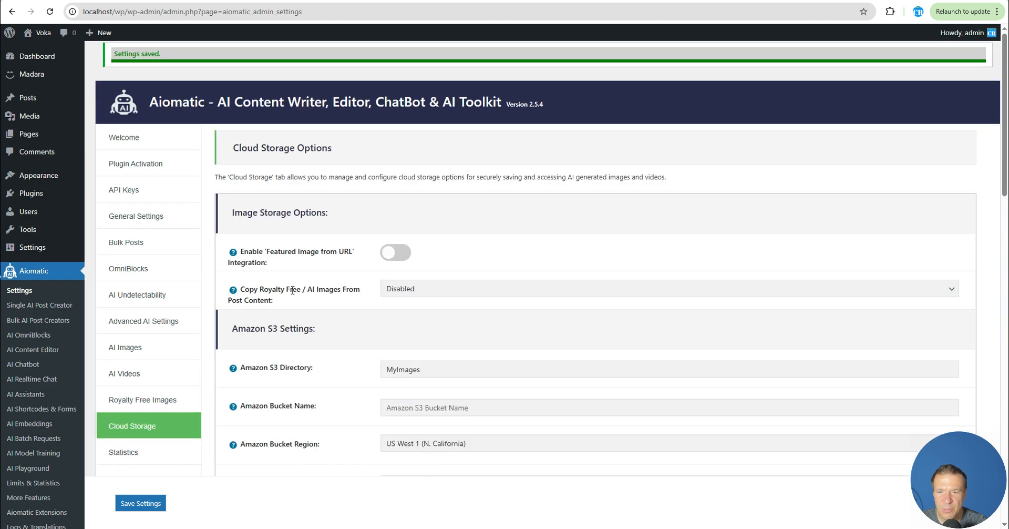
pyautogui.click(396, 290)
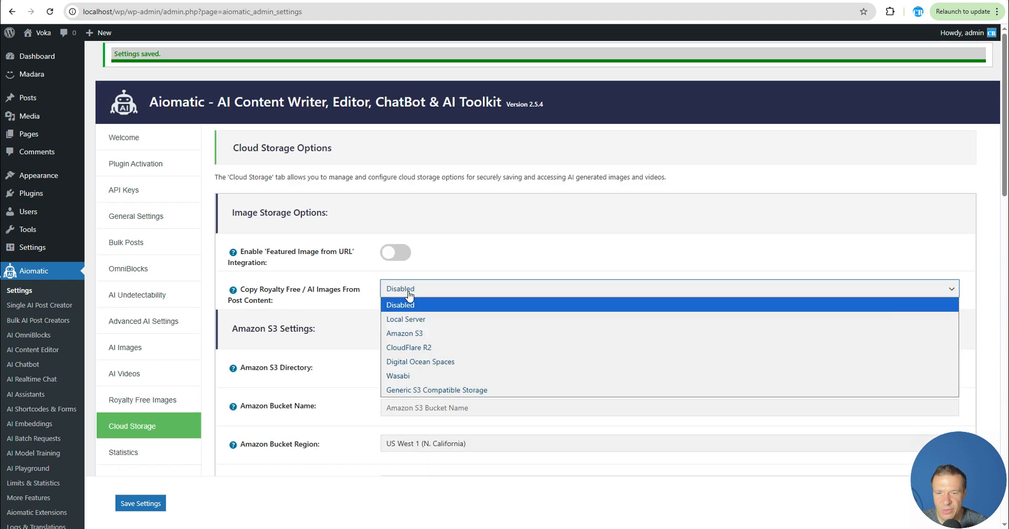
pyautogui.click(398, 390)
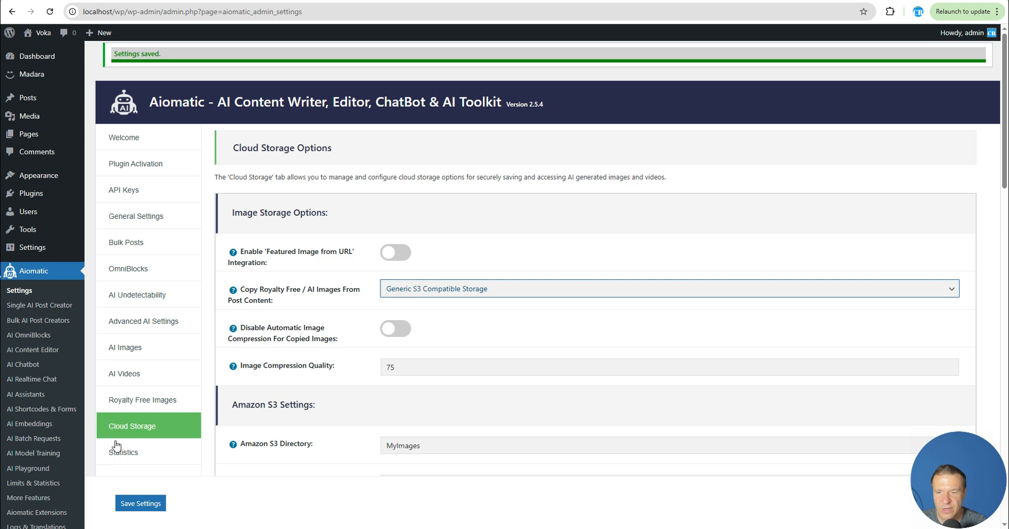
pyautogui.click(128, 503)
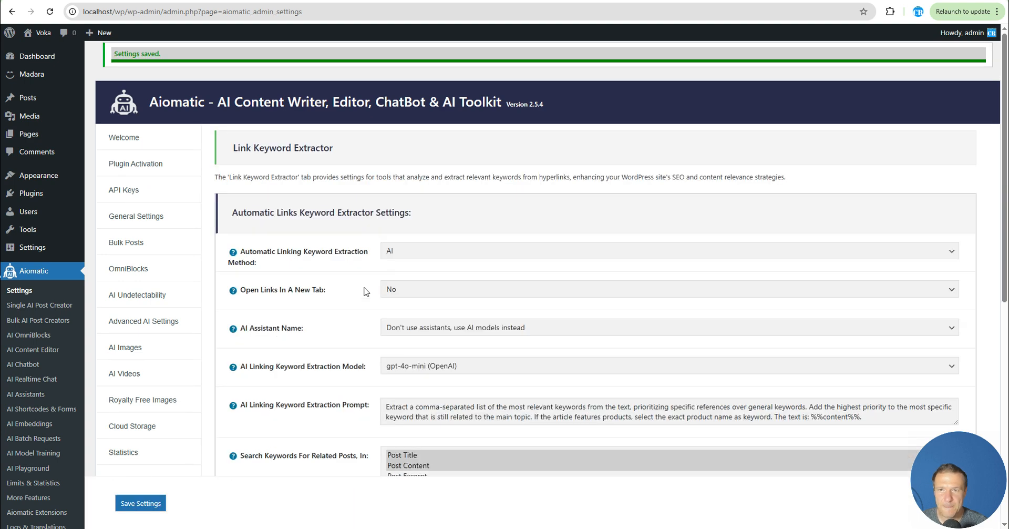
# - Return to the Cloud Storage settings and review the saved storage provider values
pyautogui.scroll(-8, 365, 292)
pyautogui.scroll(8, 357, 320)
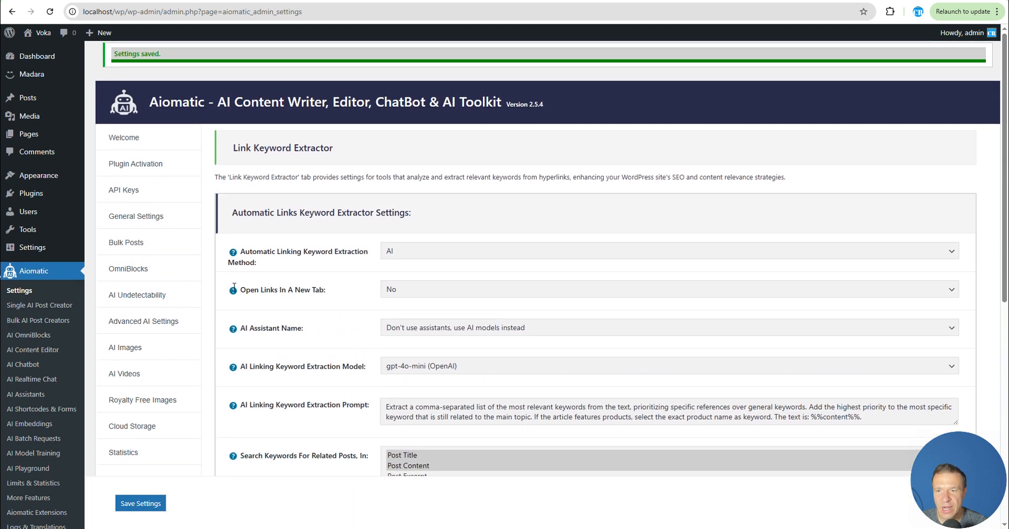
pyautogui.scroll(-5, 132, 316)
pyautogui.scroll(2, 127, 315)
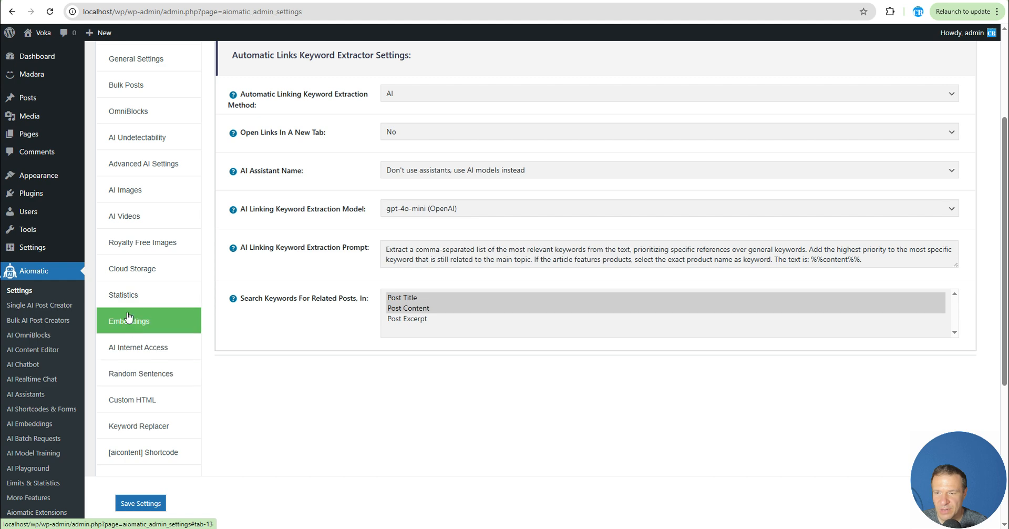
pyautogui.click(138, 268)
pyautogui.scroll(-10, 341, 278)
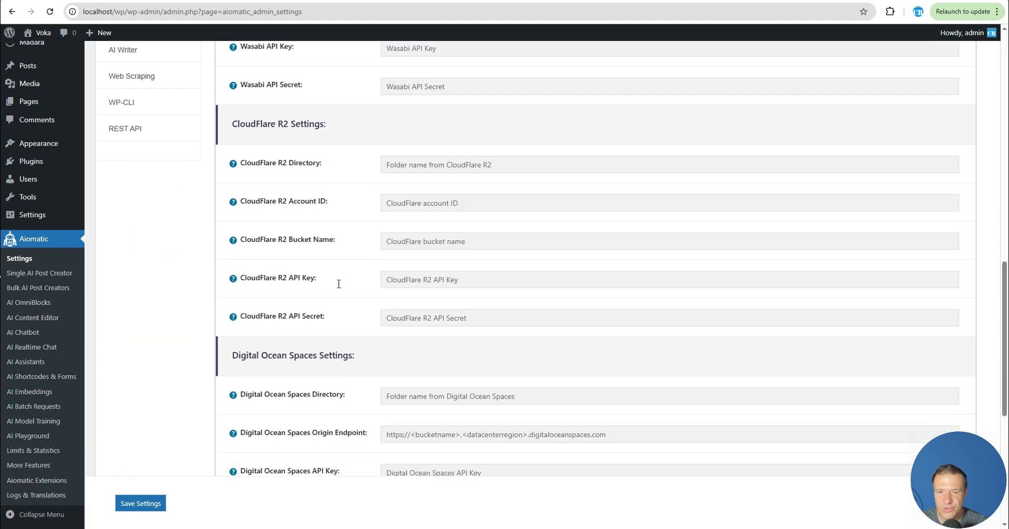
pyautogui.scroll(-6, 338, 283)
pyautogui.scroll(15, 439, 344)
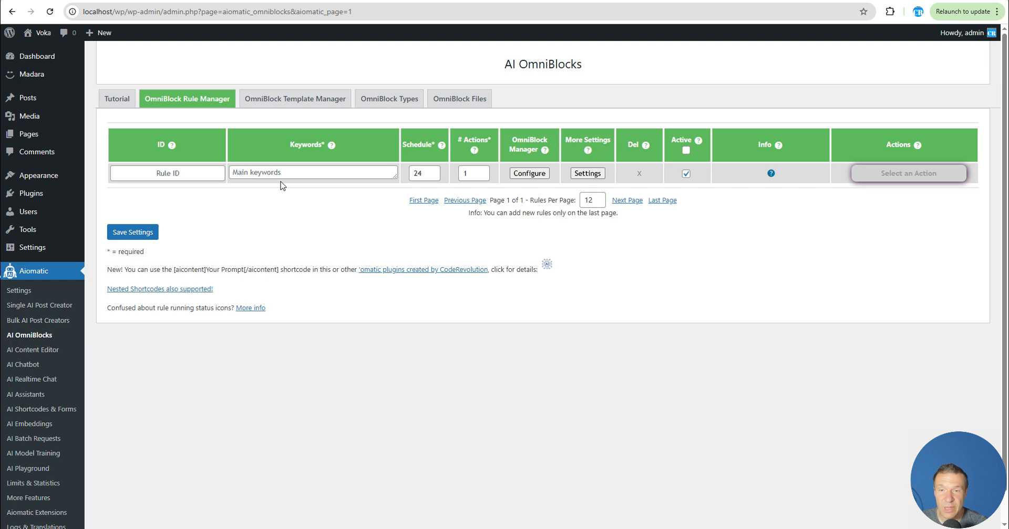
# - In AI OmniBlocks, configure the new rule by deleting the YouTube Video Caption Scraper, Process Video Caption and Generate Title blocks
pyautogui.click(529, 173)
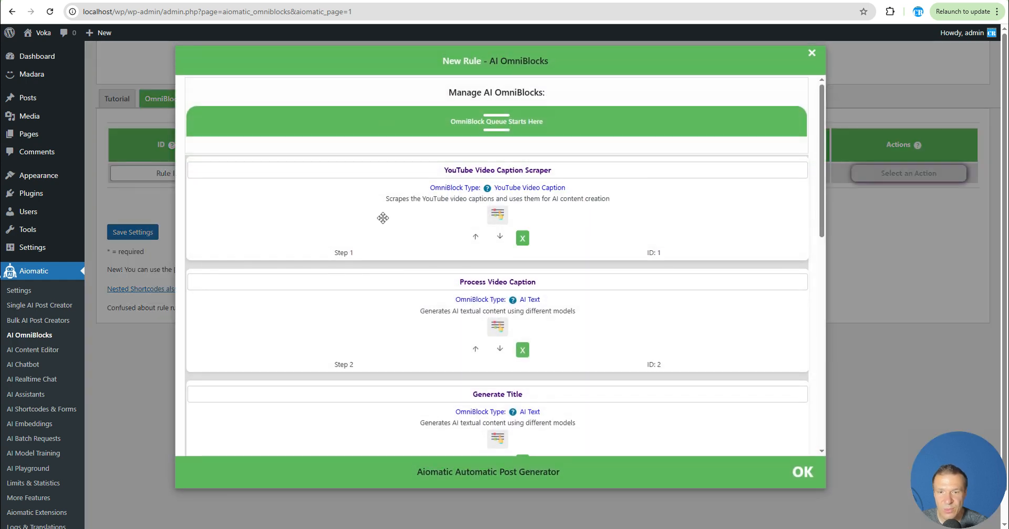
pyautogui.click(522, 238)
pyautogui.click(522, 238)
pyautogui.click(522, 238)
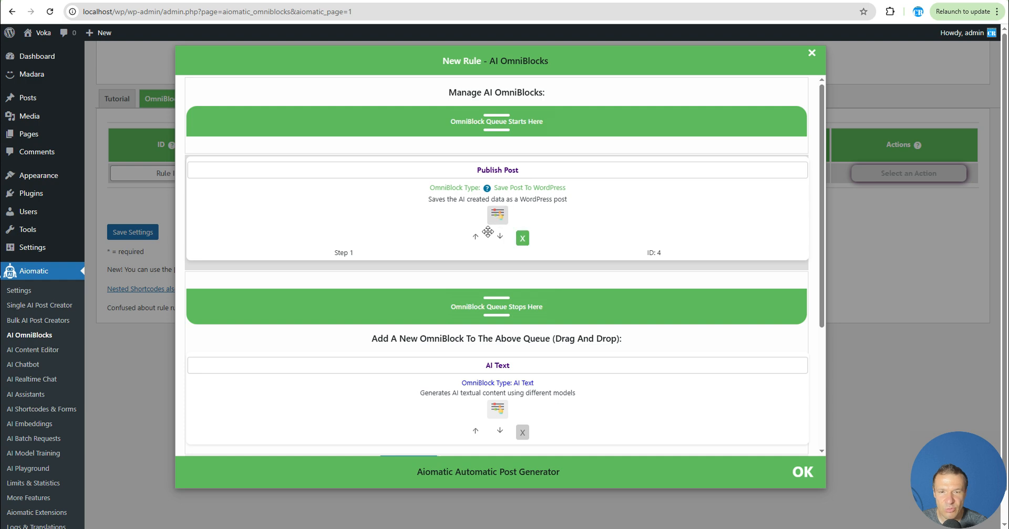
# - Add a Save To File OmniBlock to the new rule's queue and delete the Publish Post block
pyautogui.scroll(-3, 462, 274)
pyautogui.click(457, 307)
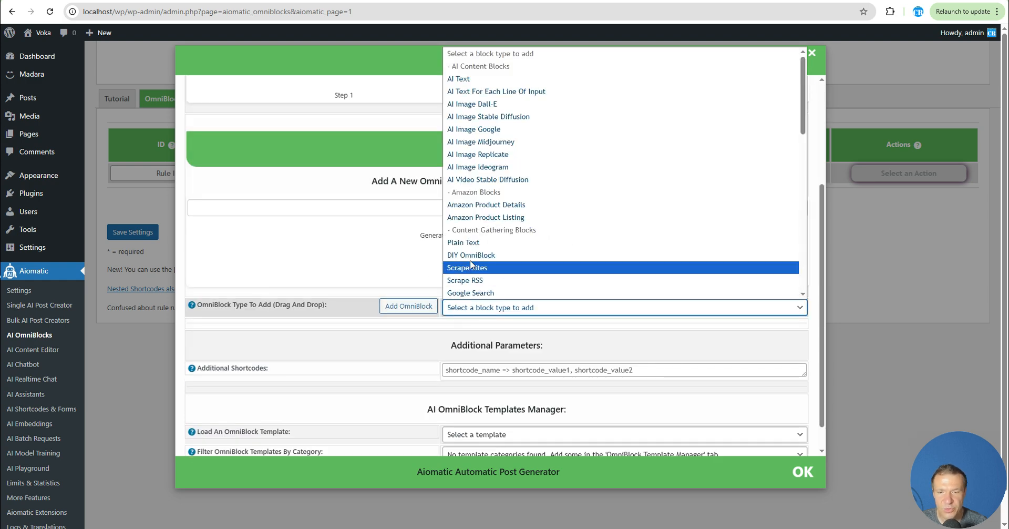
pyautogui.scroll(-10, 469, 252)
pyautogui.scroll(3, 469, 251)
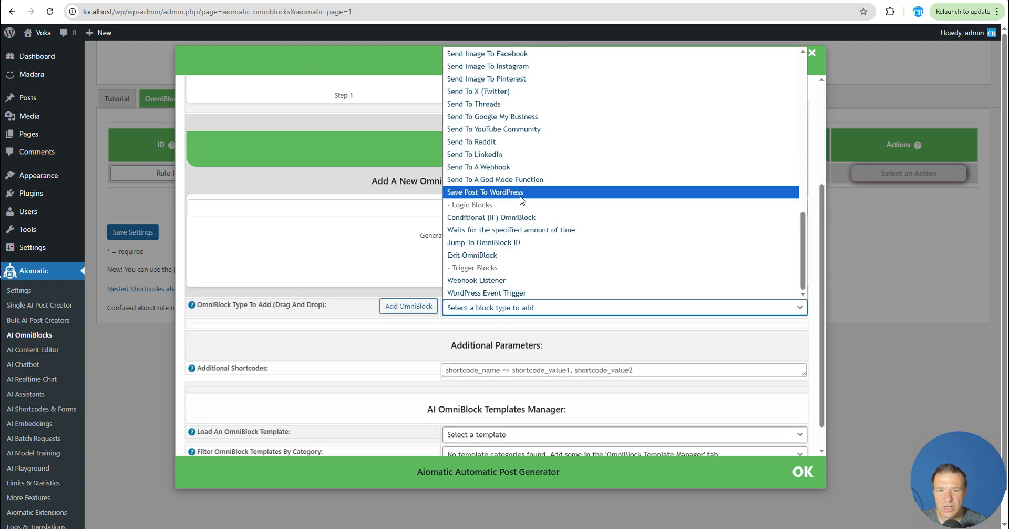
pyautogui.scroll(-3, 486, 262)
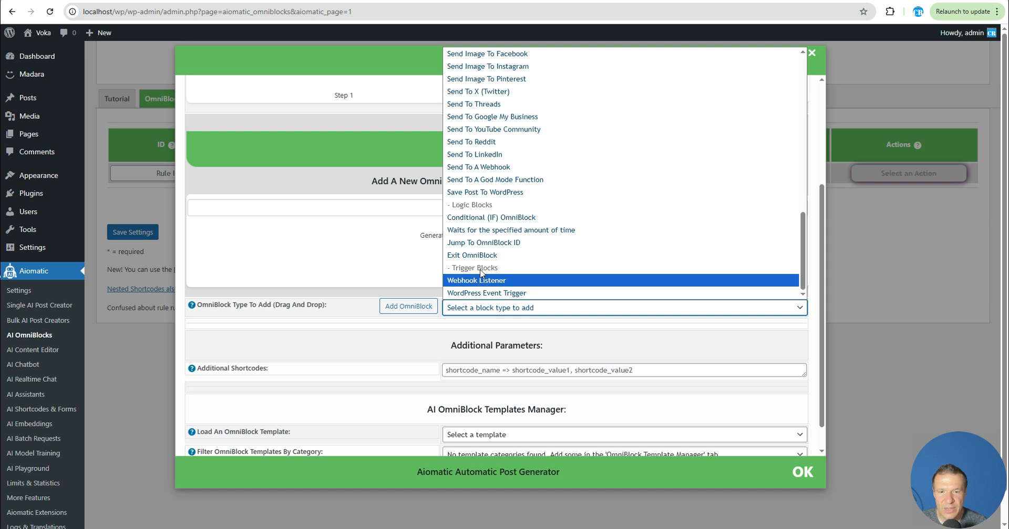
pyautogui.scroll(4, 478, 249)
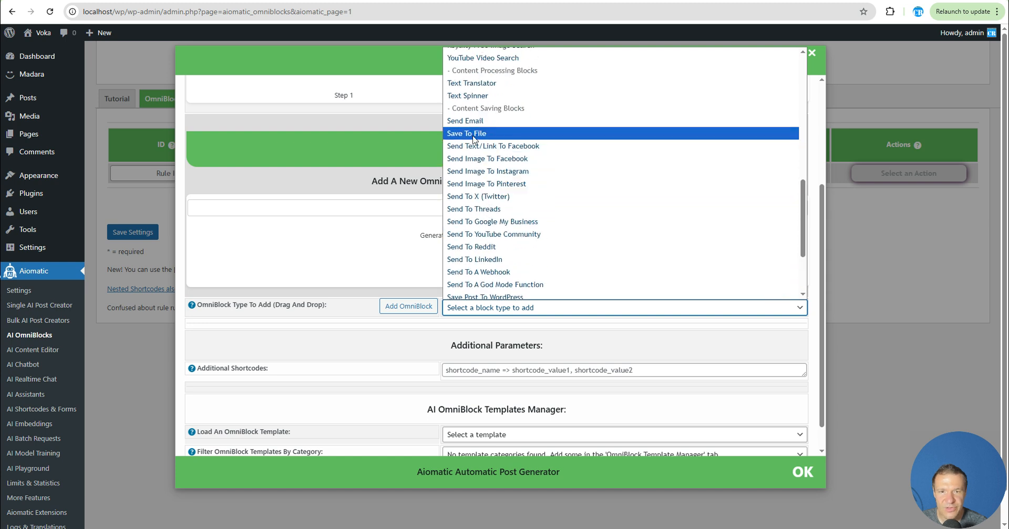
pyautogui.click(478, 134)
pyautogui.click(424, 307)
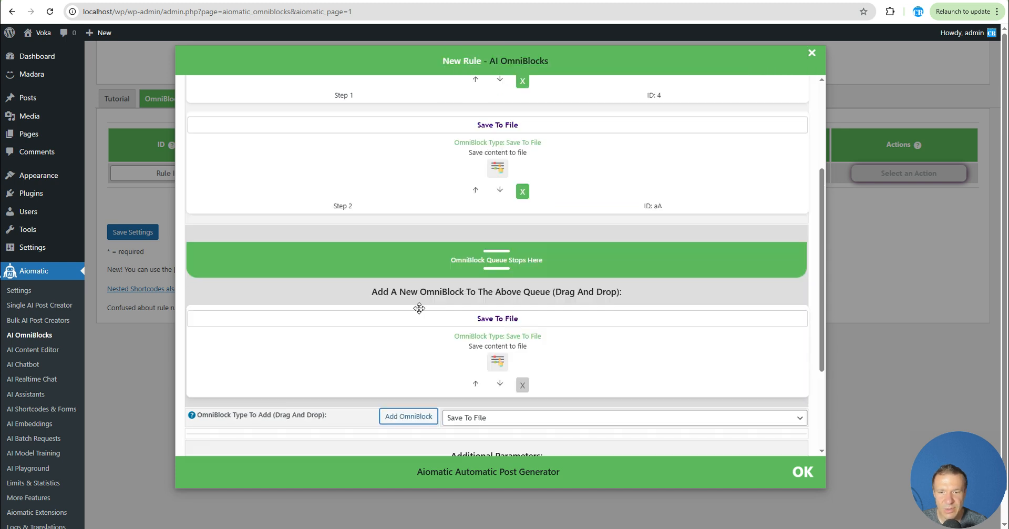
pyautogui.click(522, 238)
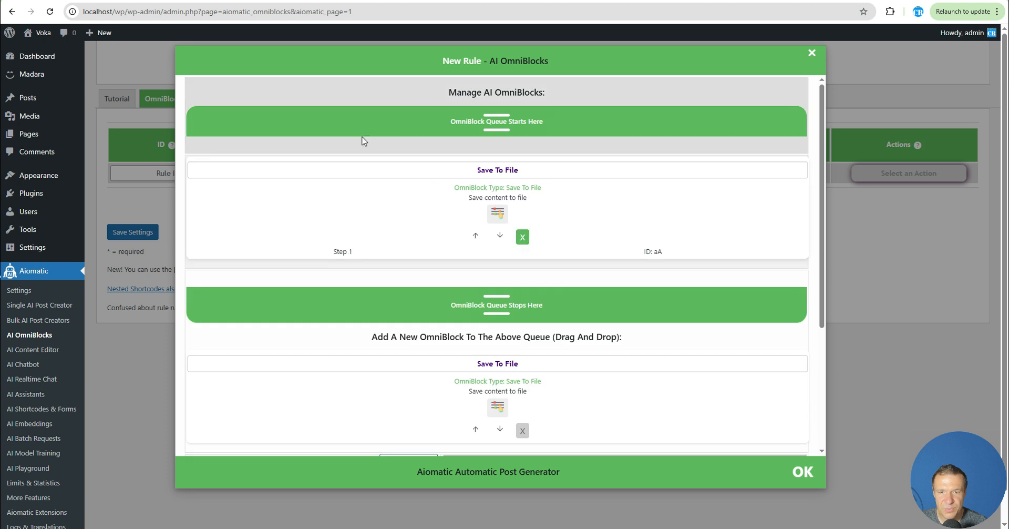
# - Open the Save To File block's parameters and set its File Content Template to TESTING
pyautogui.click(498, 212)
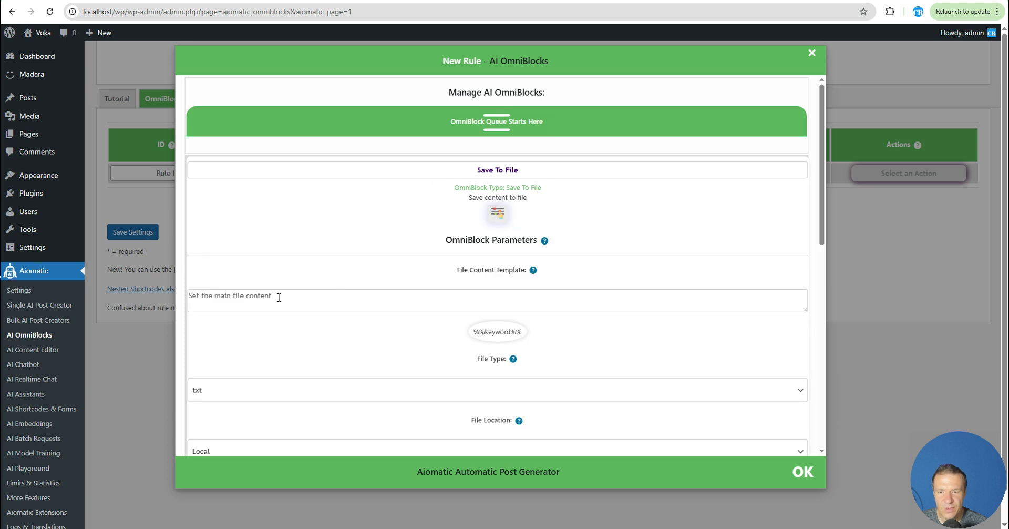
pyautogui.scroll(-1, 279, 298)
pyautogui.click(241, 252)
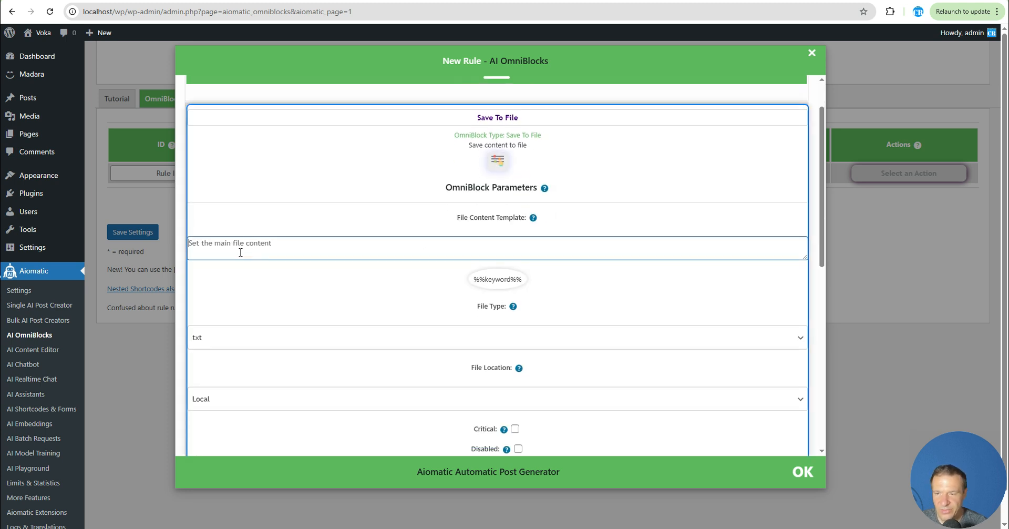
pyautogui.write('TEST')
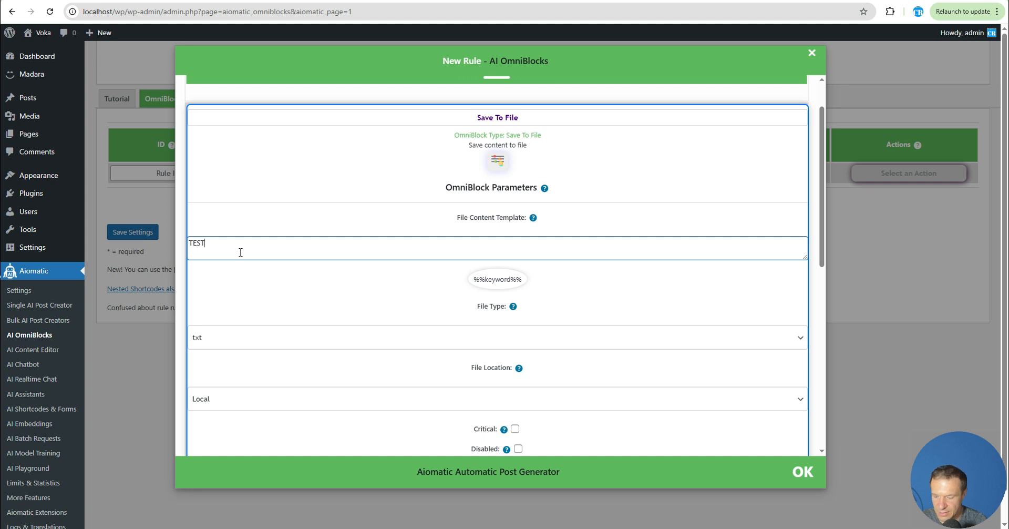
pyautogui.write('ING')
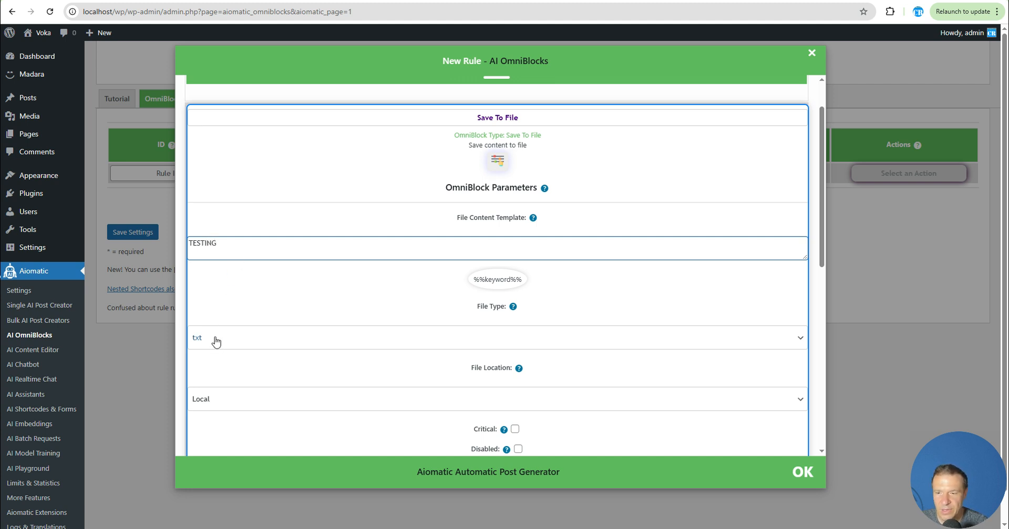
# - Set the Save To File block's File Location to Generic Amazon S3 Storage and close the rule's block configuration
pyautogui.click(211, 401)
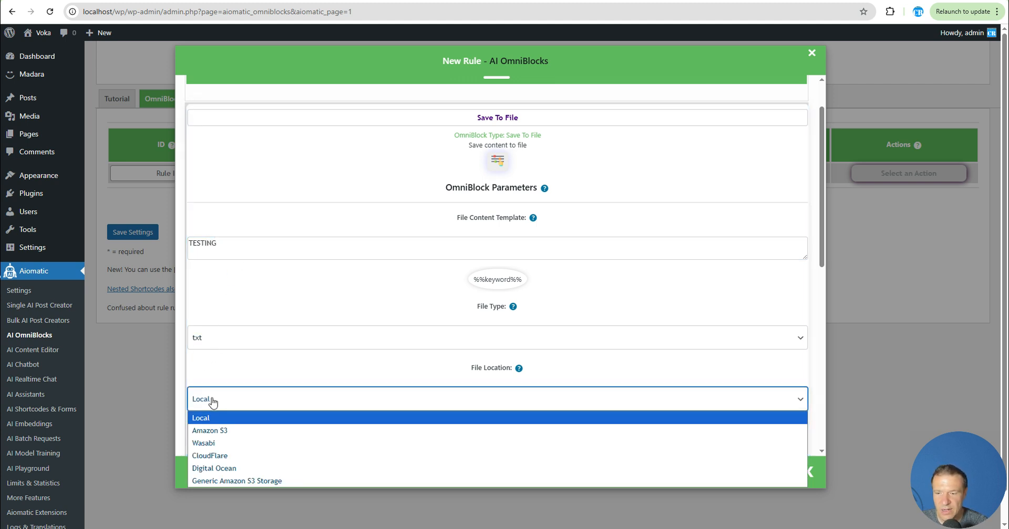
pyautogui.click(226, 481)
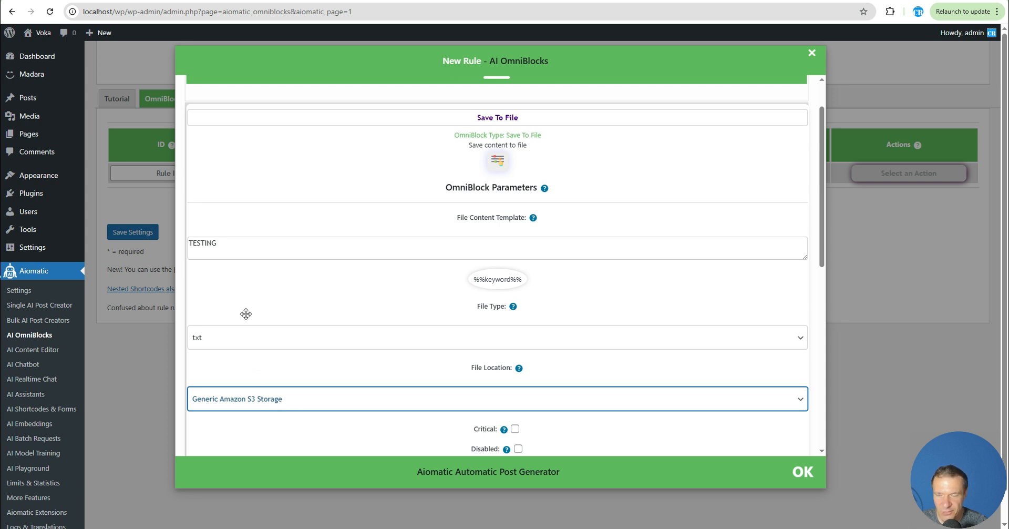
pyautogui.click(147, 192)
# - Enter test as the new rule's main keyword and save the OmniBlock rules
pyautogui.click(247, 173)
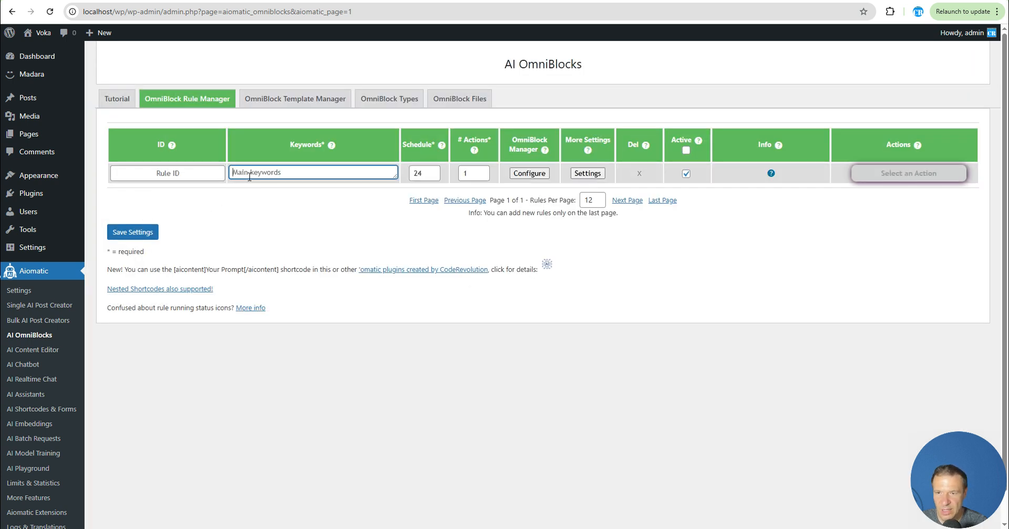
pyautogui.write('test')
pyautogui.click(133, 232)
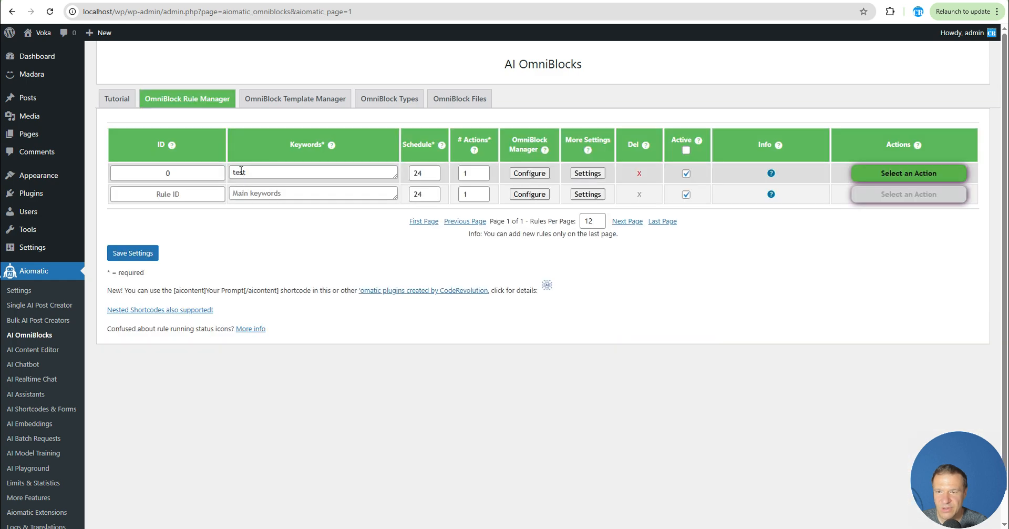
# - Open the block configuration of rule ID 0, review the Save To File parameters and close it
pyautogui.click(527, 175)
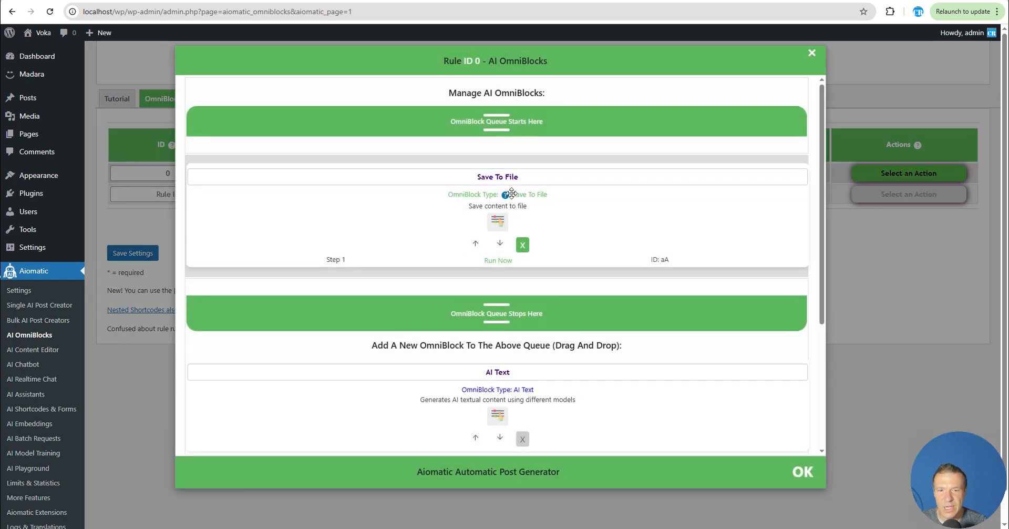
pyautogui.scroll(-3, 247, 325)
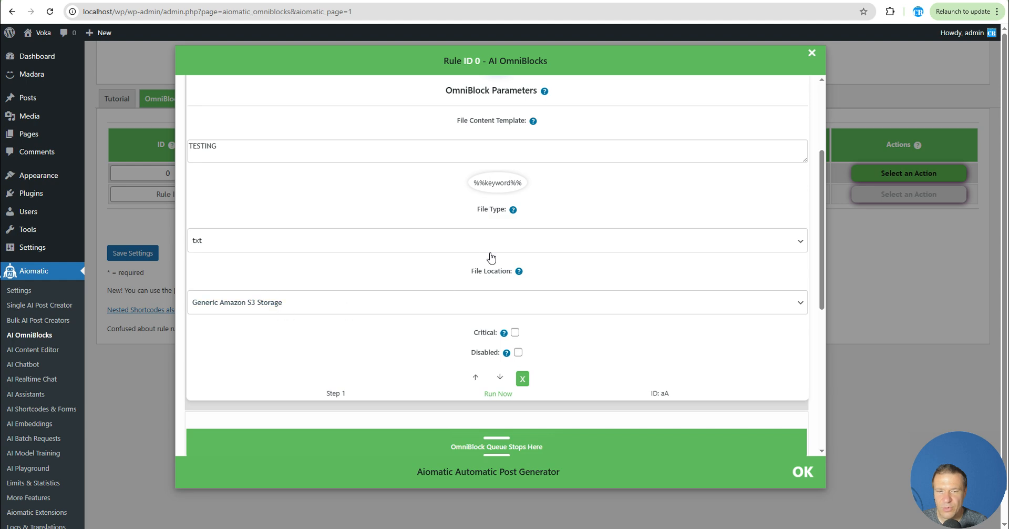
pyautogui.scroll(2, 473, 267)
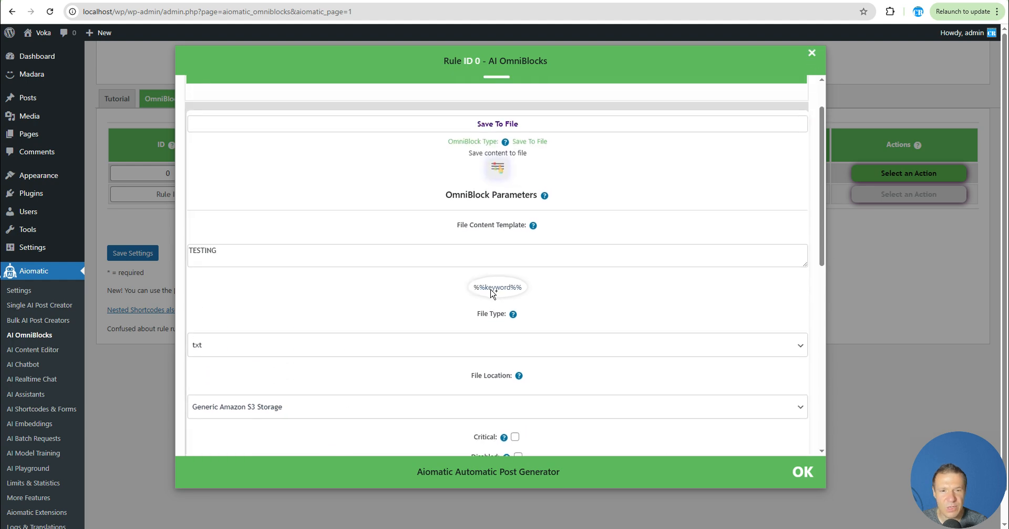
pyautogui.scroll(-5, 667, 134)
pyautogui.click(812, 53)
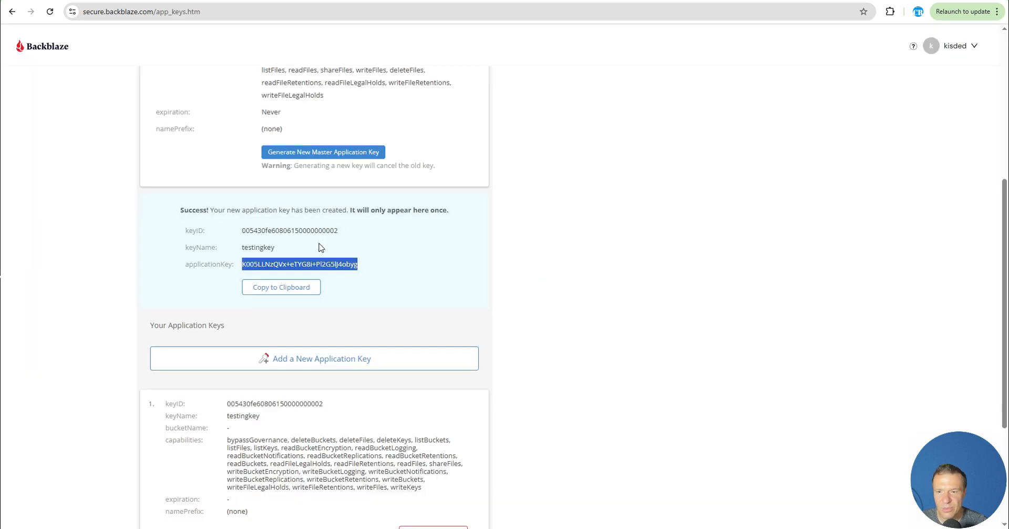
# - Switch to Backblaze, look over the B2 buckets and browse the files of buckettestaiomation
pyautogui.scroll(5, 232, 275)
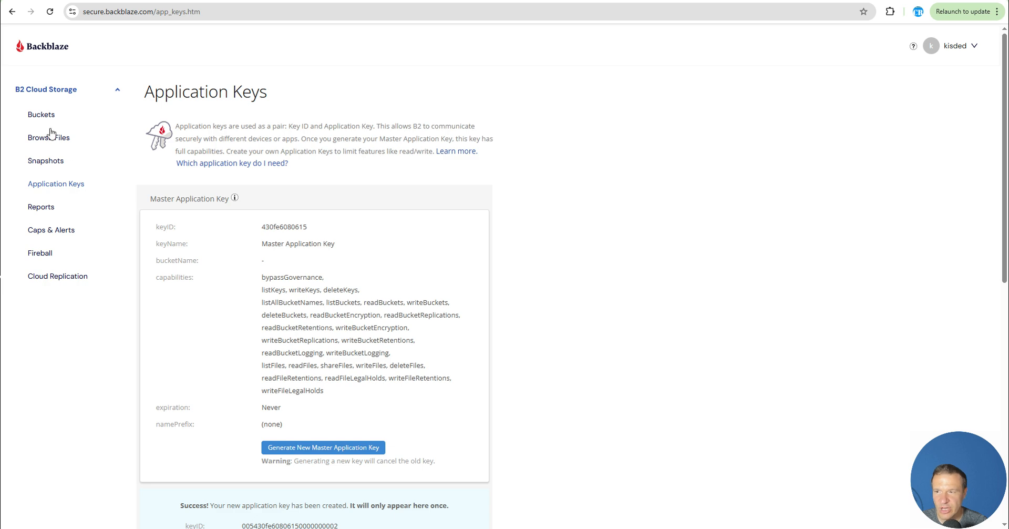
pyautogui.click(40, 113)
pyautogui.scroll(-3, 337, 232)
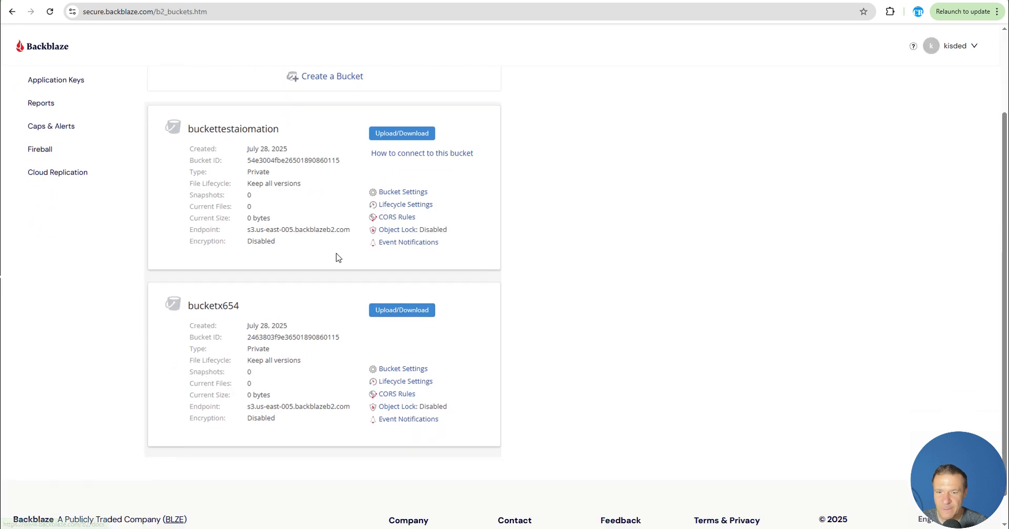
pyautogui.scroll(3, 336, 256)
pyautogui.click(53, 140)
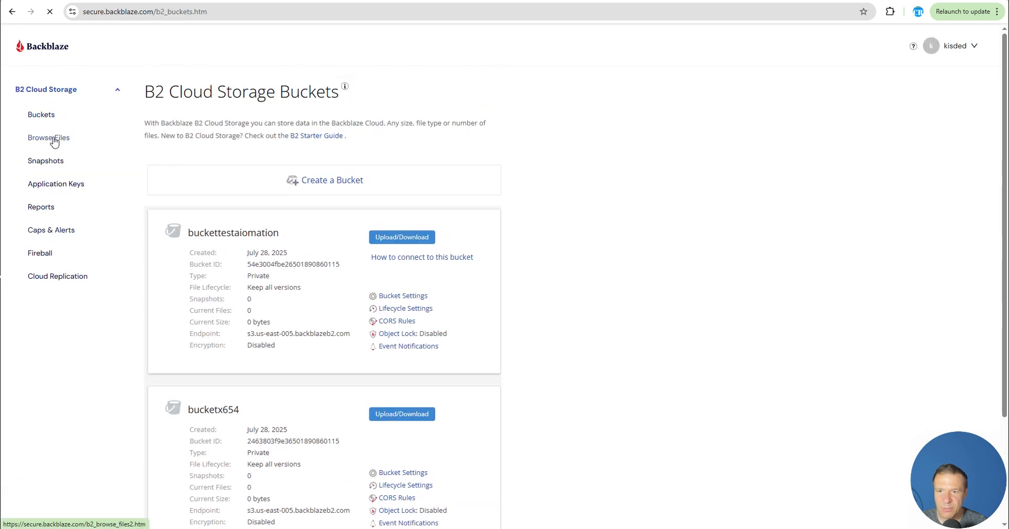
pyautogui.click(211, 170)
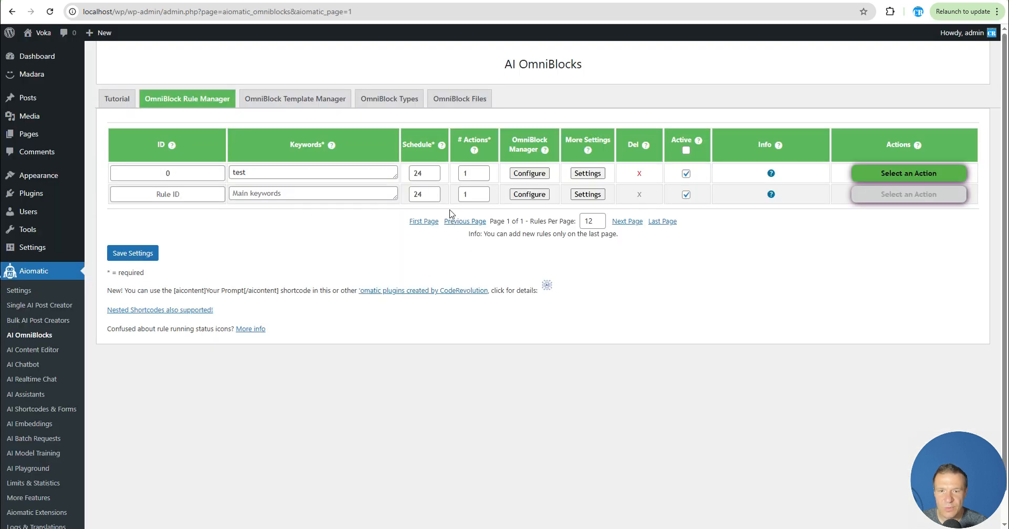
# - Run rule 0's Save To File block on its own, check the returned value and close the result
pyautogui.click(529, 173)
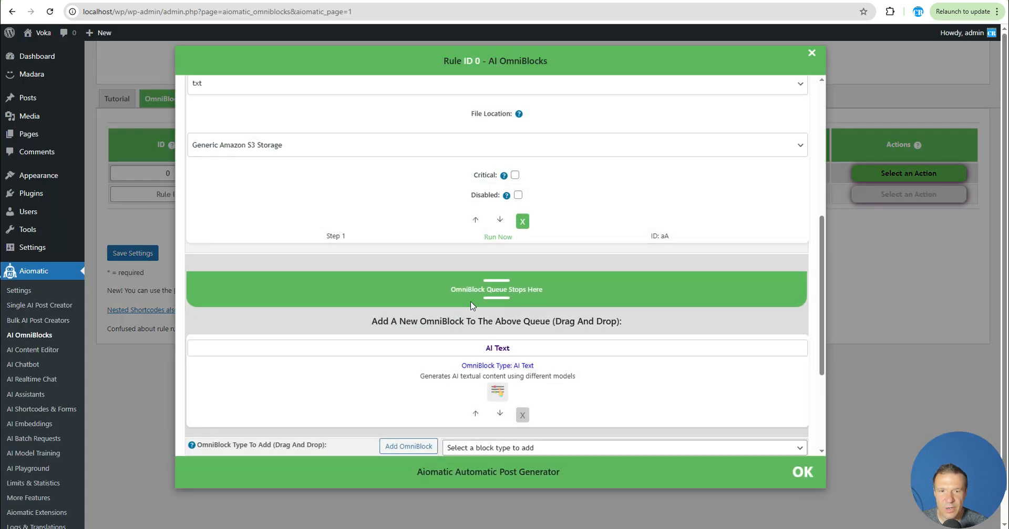
pyautogui.click(497, 236)
pyautogui.press('Return')
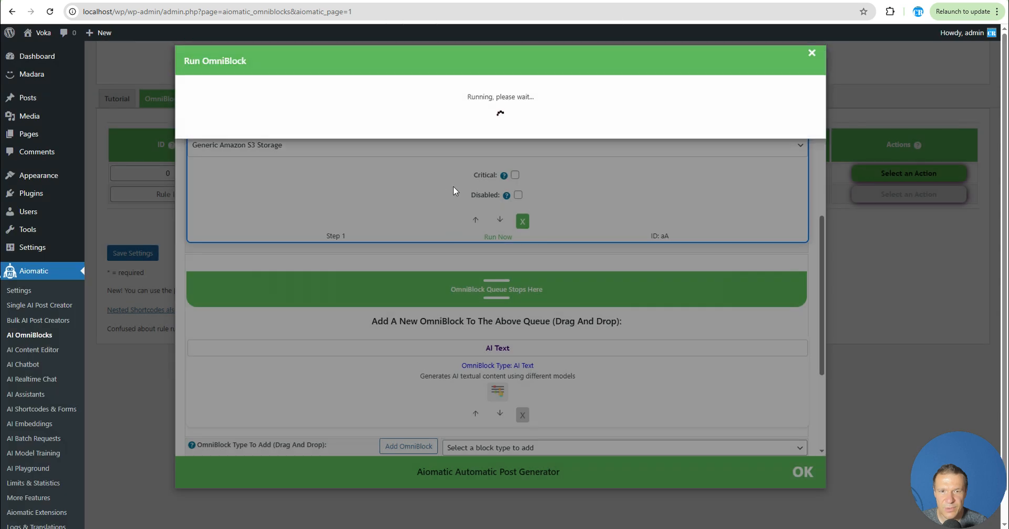
pyautogui.moveTo(236, 166); pyautogui.dragTo(166, 153)
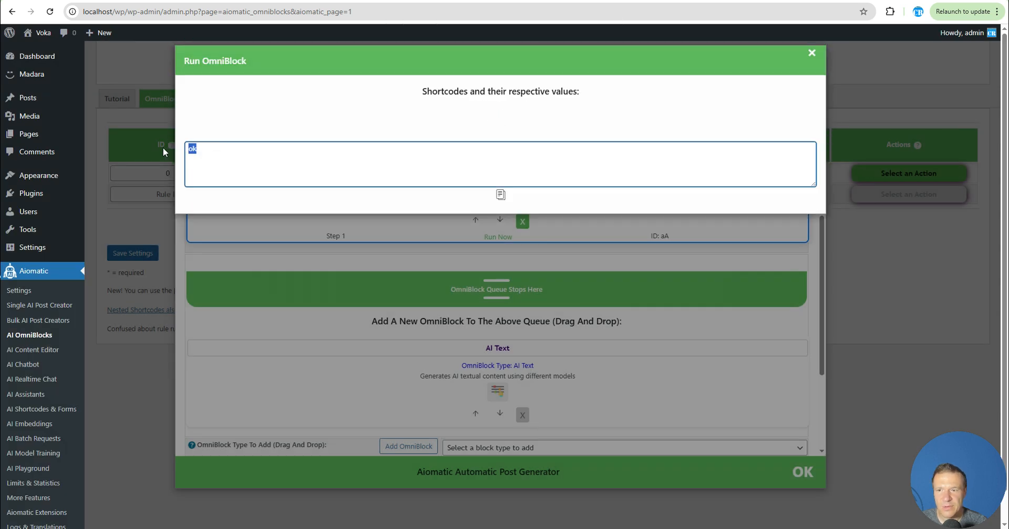
pyautogui.click(812, 52)
# - Return to Backblaze, reload the buckettestaiomation file listing and open its test folder
pyautogui.click(34, 13)
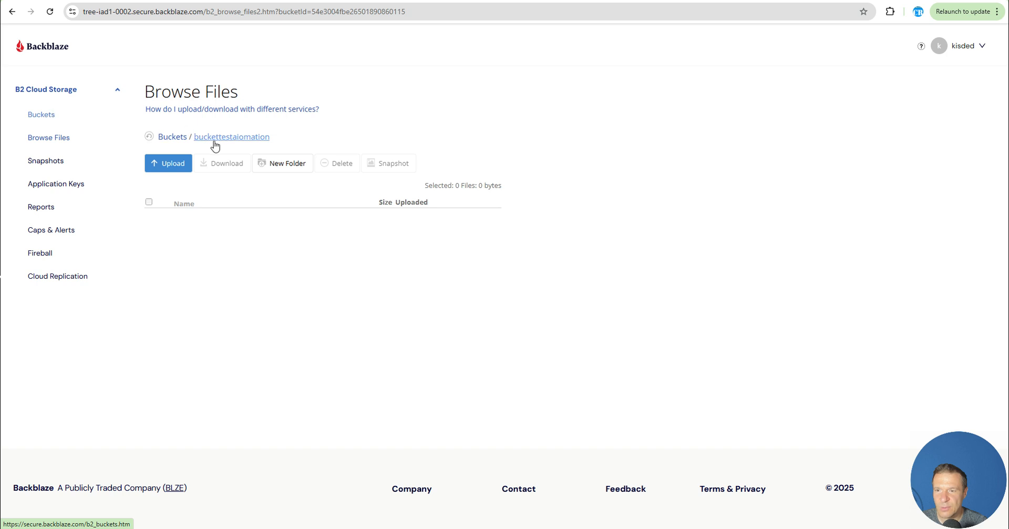
pyautogui.click(51, 13)
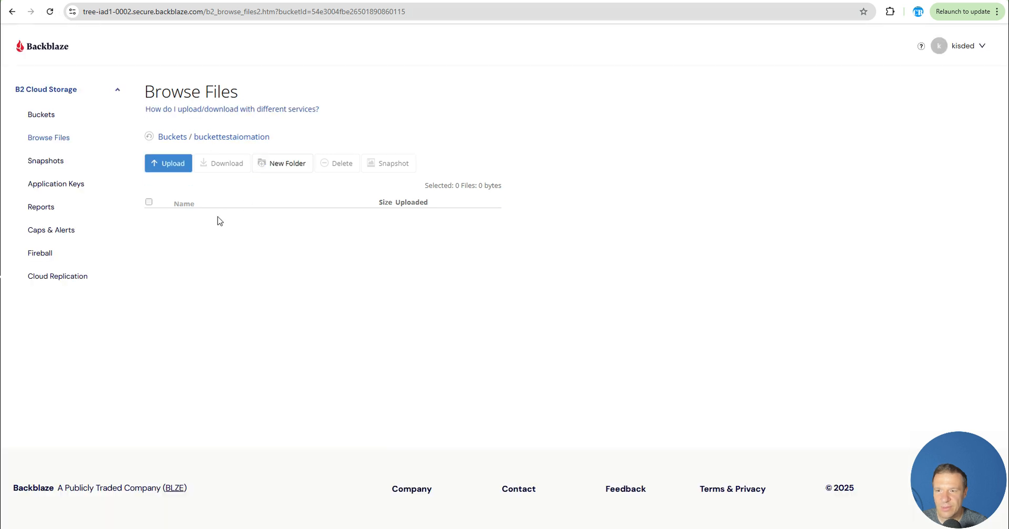
pyautogui.click(208, 138)
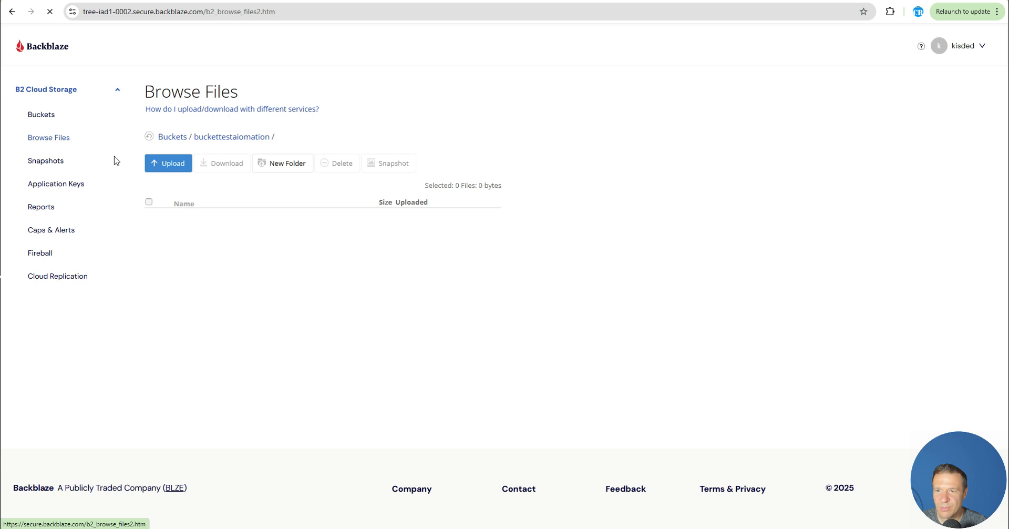
pyautogui.click(183, 171)
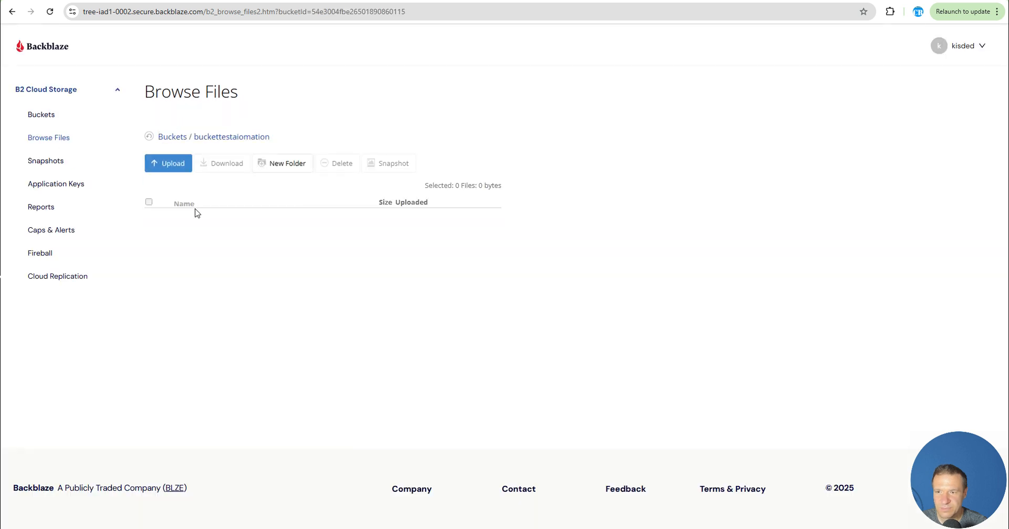
pyautogui.click(50, 138)
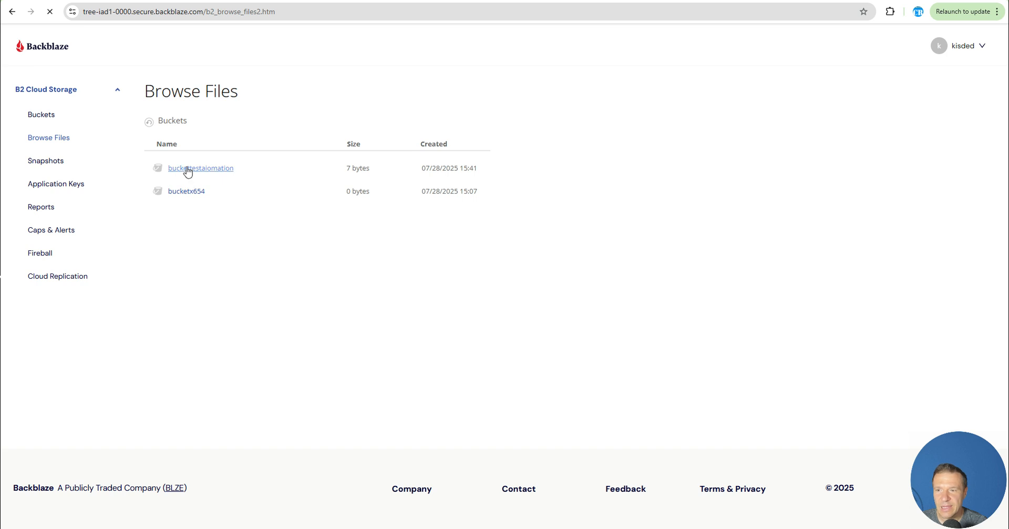
pyautogui.click(187, 170)
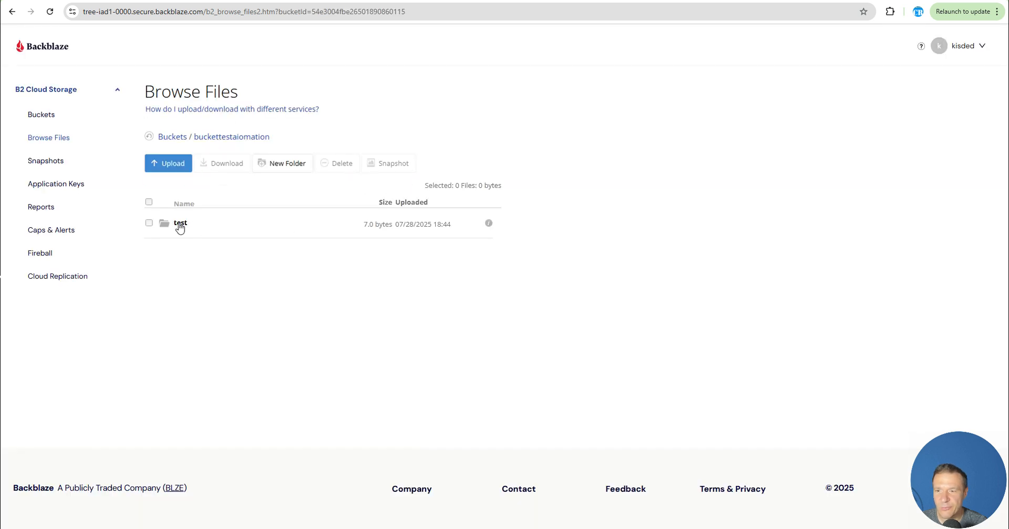
pyautogui.click(180, 224)
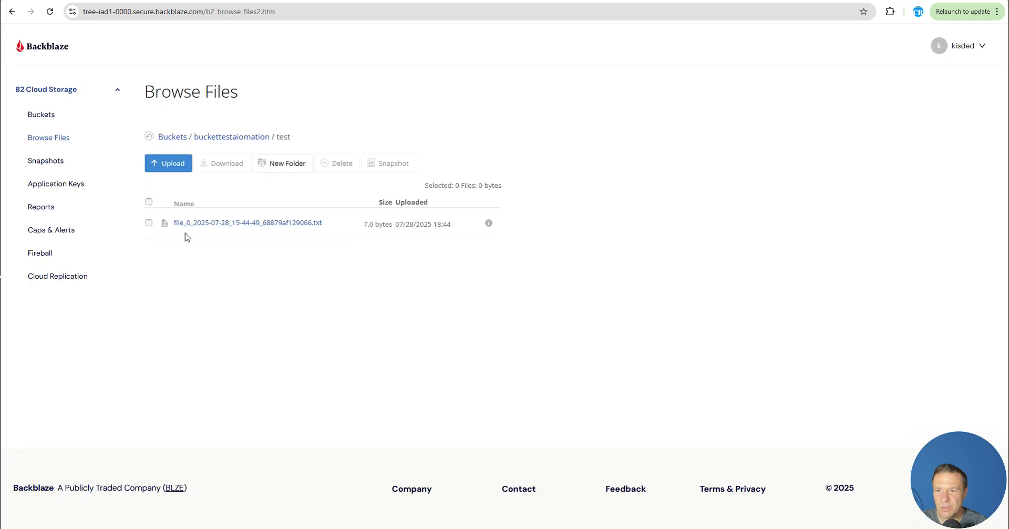
# - View the details of the uploaded txt file in the test folder and close them
pyautogui.click(221, 229)
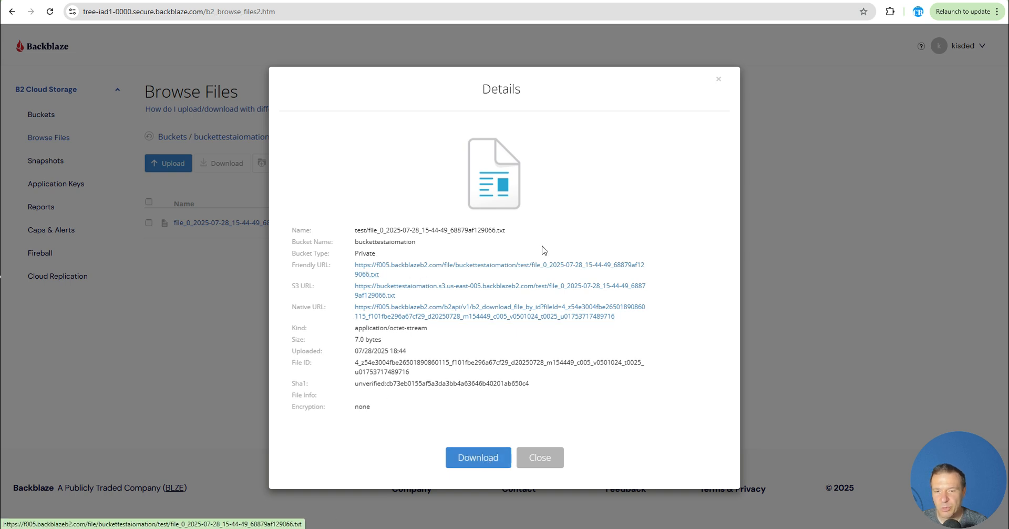
pyautogui.click(539, 457)
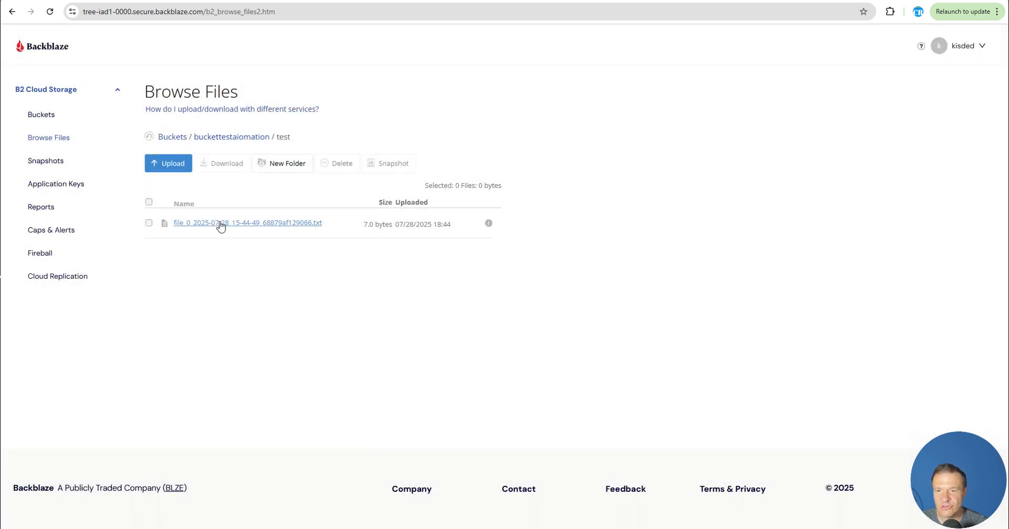
pyautogui.click(279, 226)
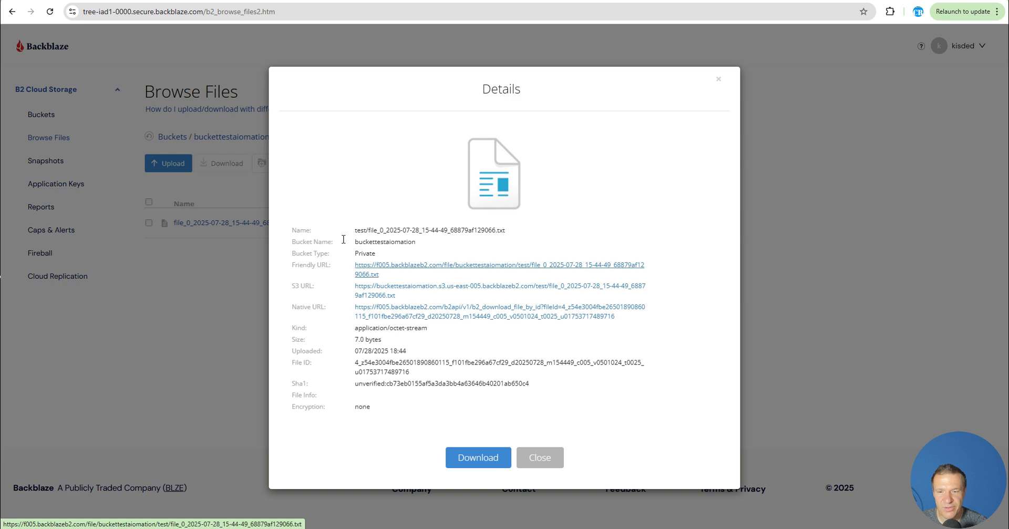
pyautogui.click(531, 457)
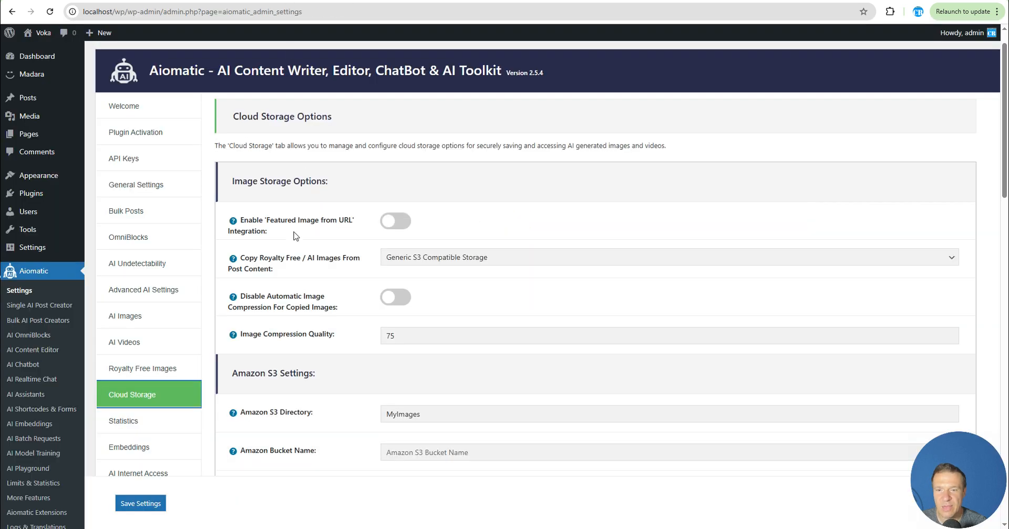
# - Return to Aiomatic's Cloud Storage settings and review the Generic S3 Storage values alongside the other storage providers
pyautogui.scroll(-20, 322, 338)
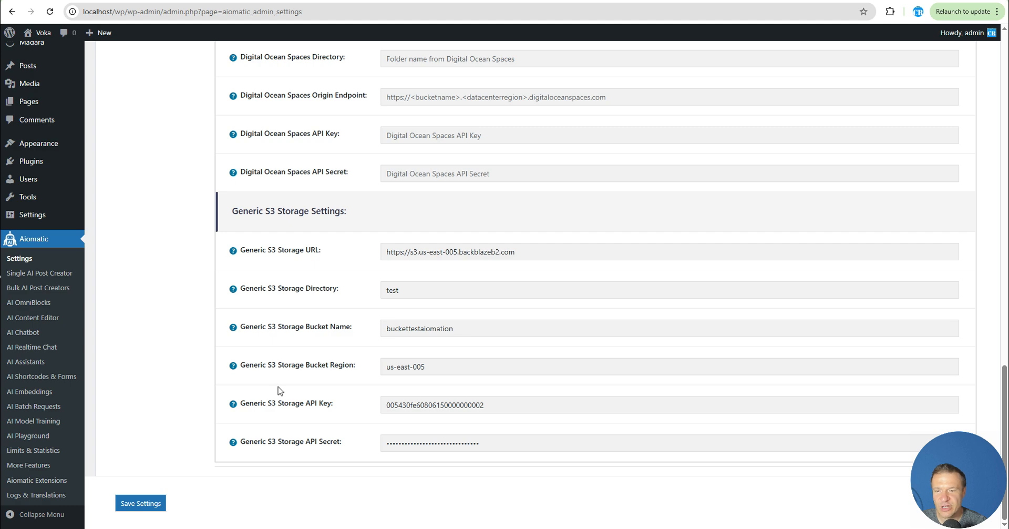
pyautogui.scroll(3, 424, 354)
pyautogui.scroll(-3, 426, 364)
pyautogui.scroll(20, 425, 295)
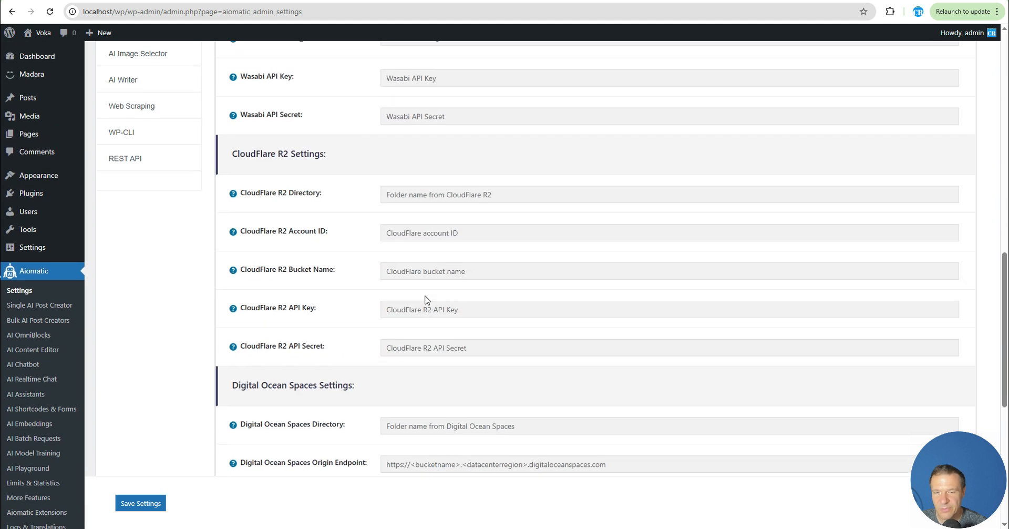
pyautogui.scroll(-20, 425, 299)
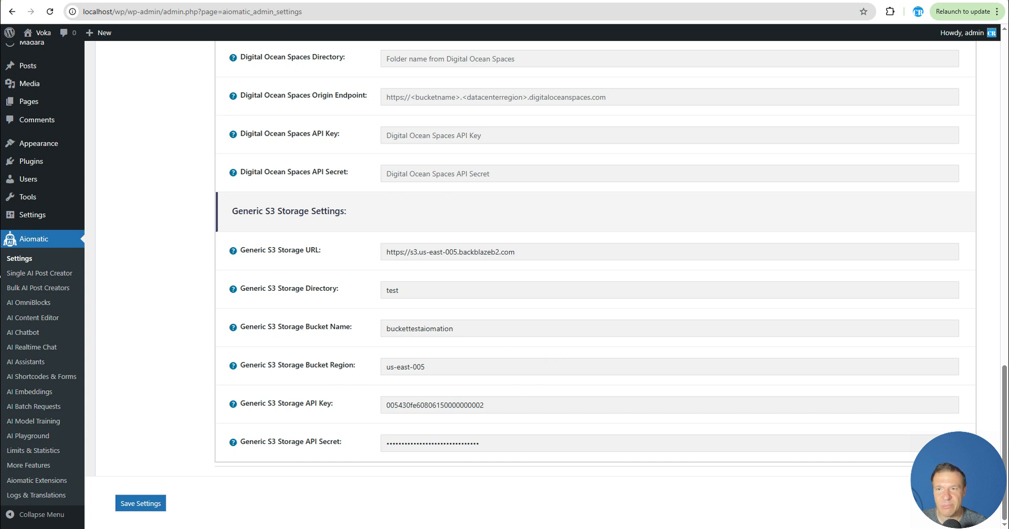
# - Switch to the Aiomatic product page on CodeCanyon
pyautogui.click(200, 1)
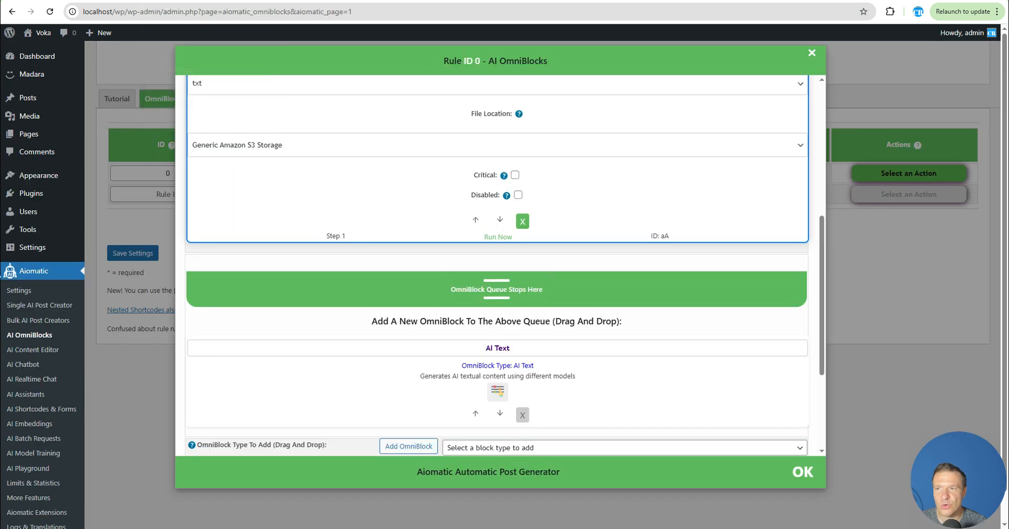
pyautogui.click(79, 0)
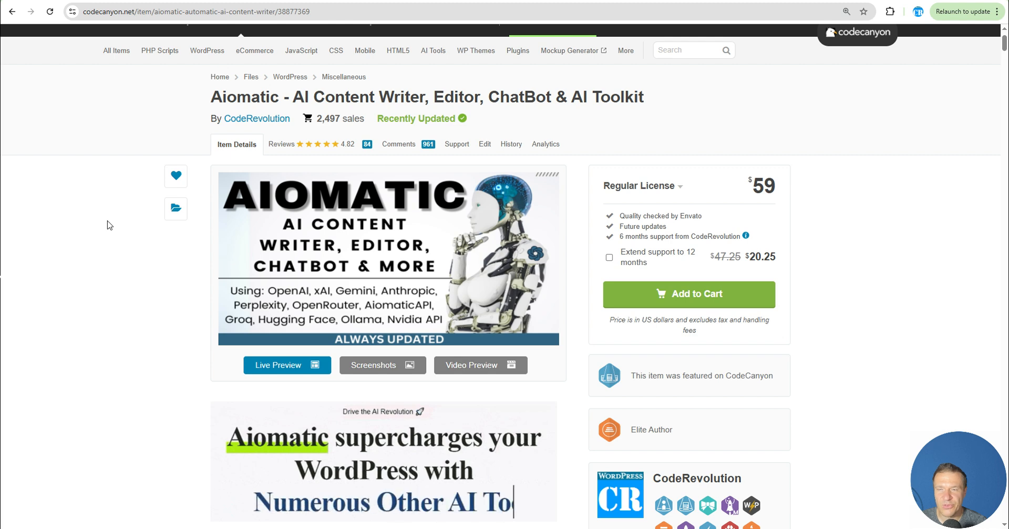